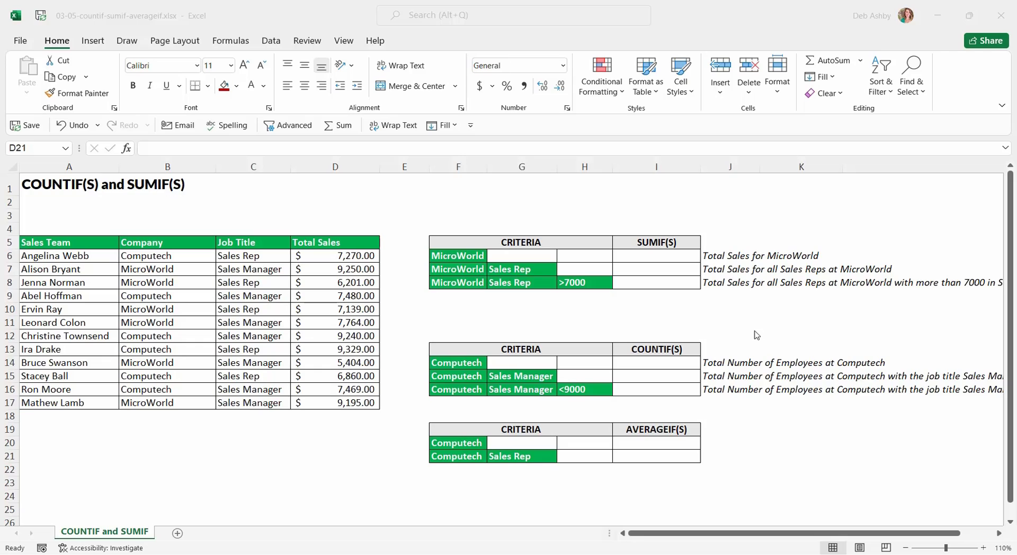
Step: Review the Sales Team, Company, Job Title and Total Sales columns and the MicroWorld criterion
click(302, 31)
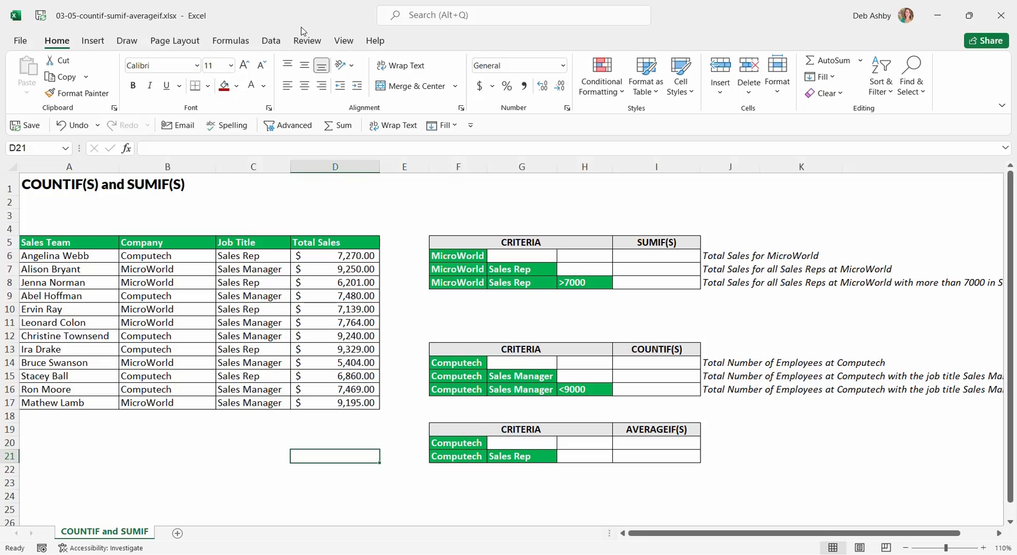
click(75, 258)
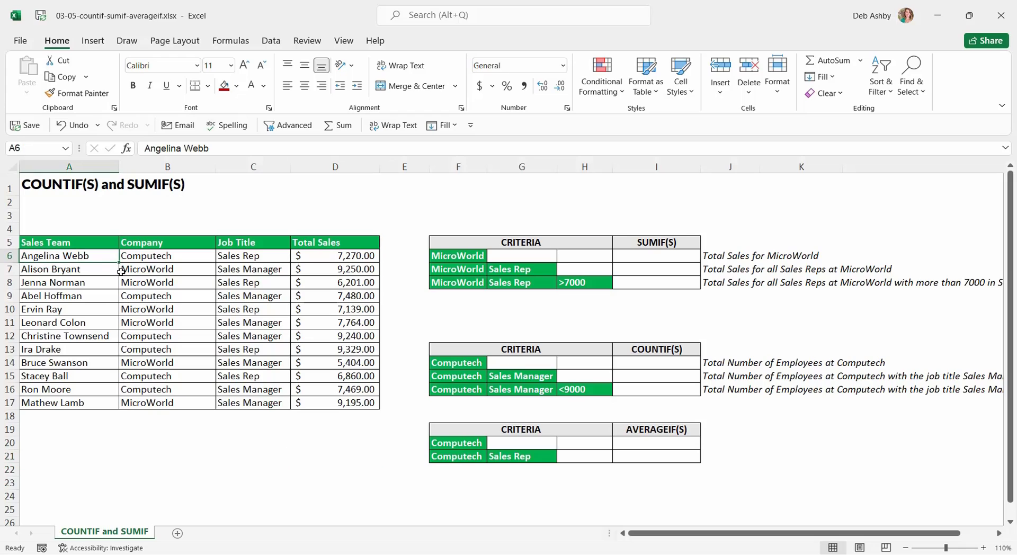
drag(74, 255, 69, 392)
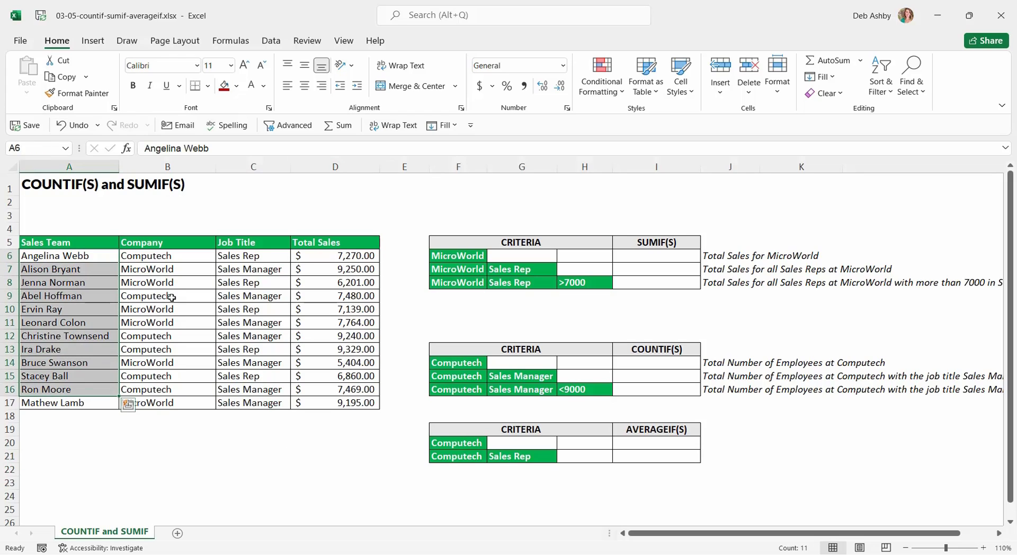
click(157, 256)
key(Down)
key(Down)
key(Down)
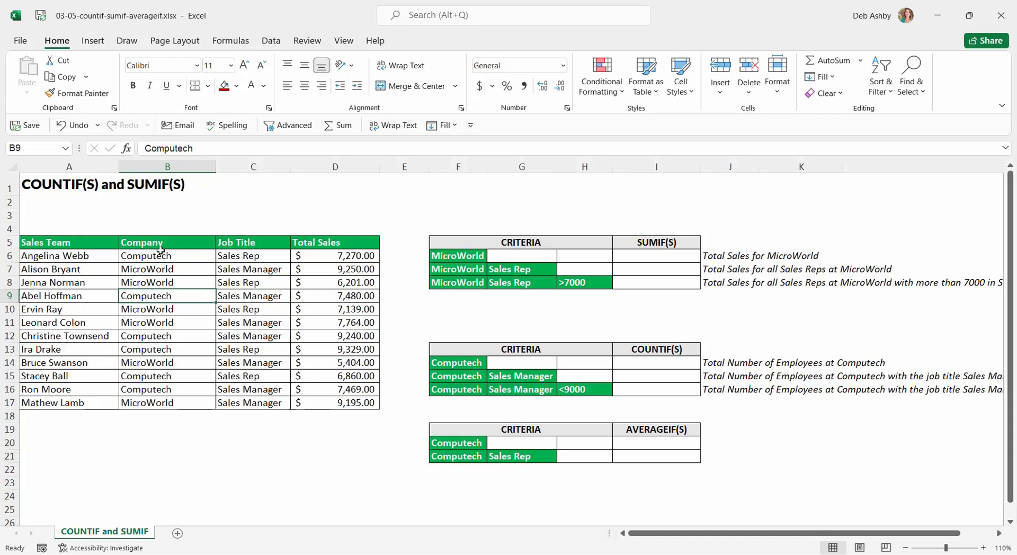
click(257, 258)
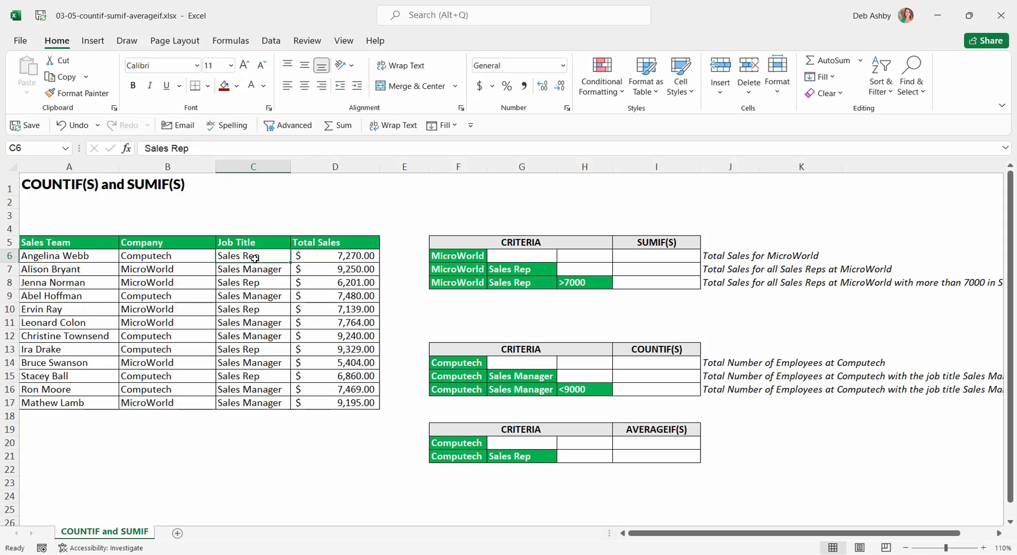
click(254, 270)
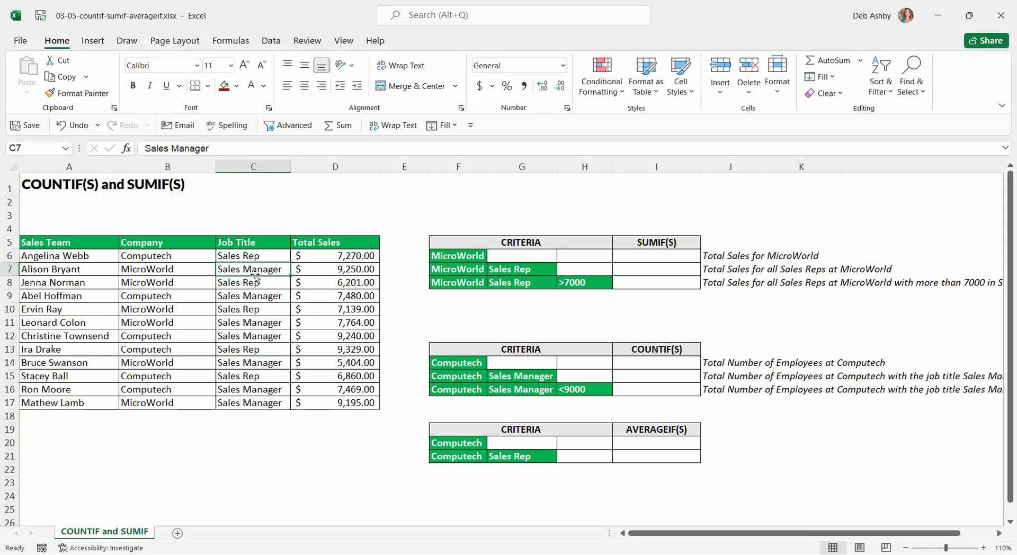
click(334, 258)
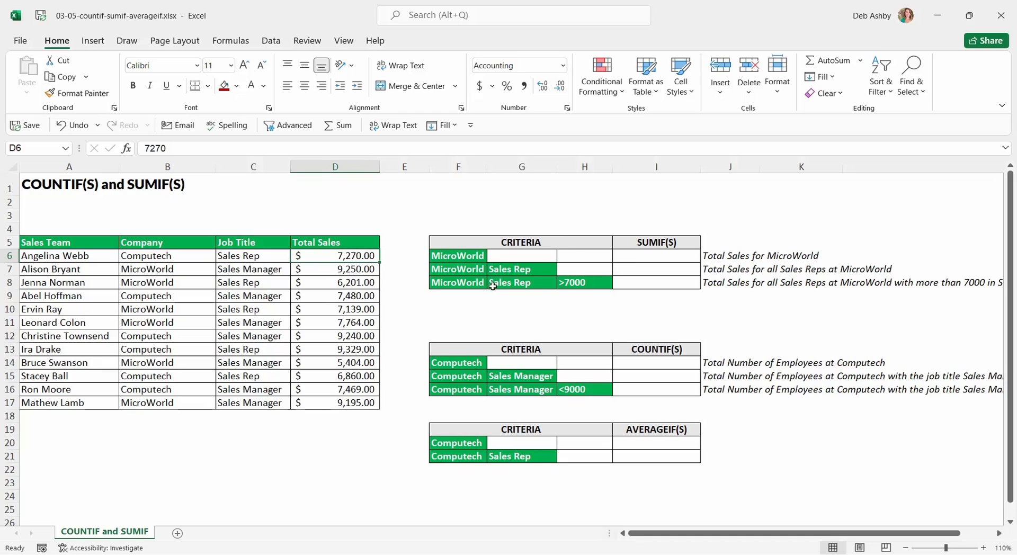
click(448, 256)
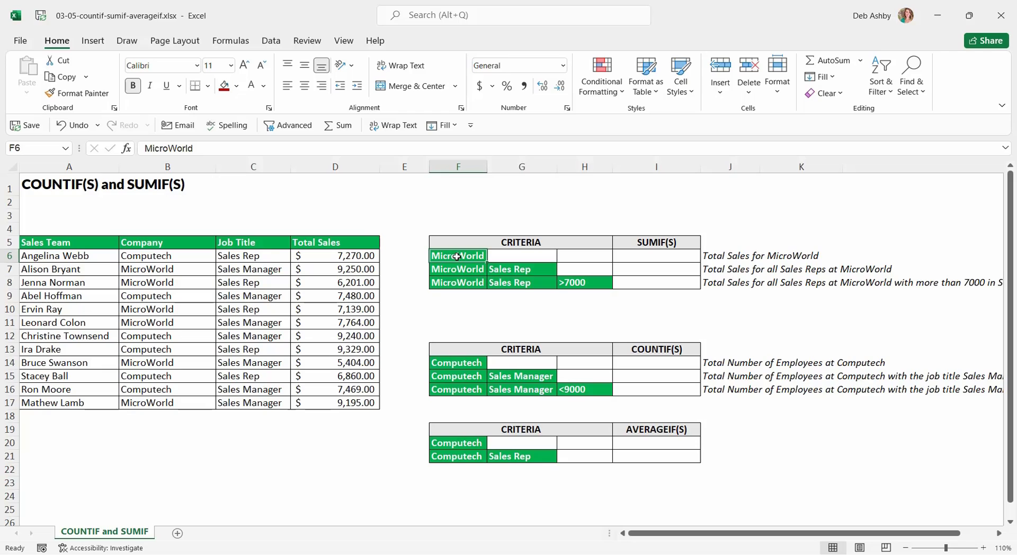
Step: Identify the Total Sales and MicroWorld ranges, then begin =SUMIF( in cell I6
click(647, 258)
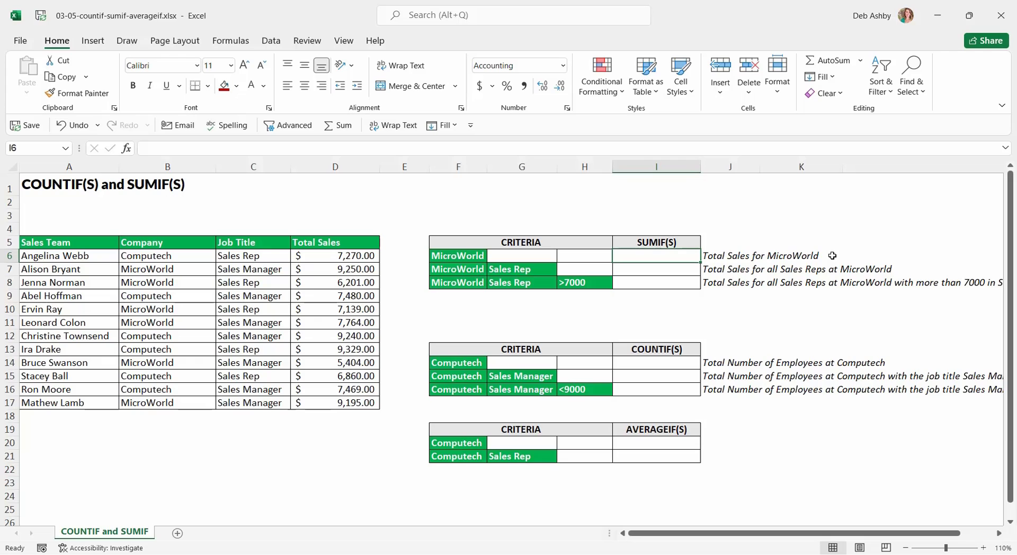
drag(338, 255, 338, 404)
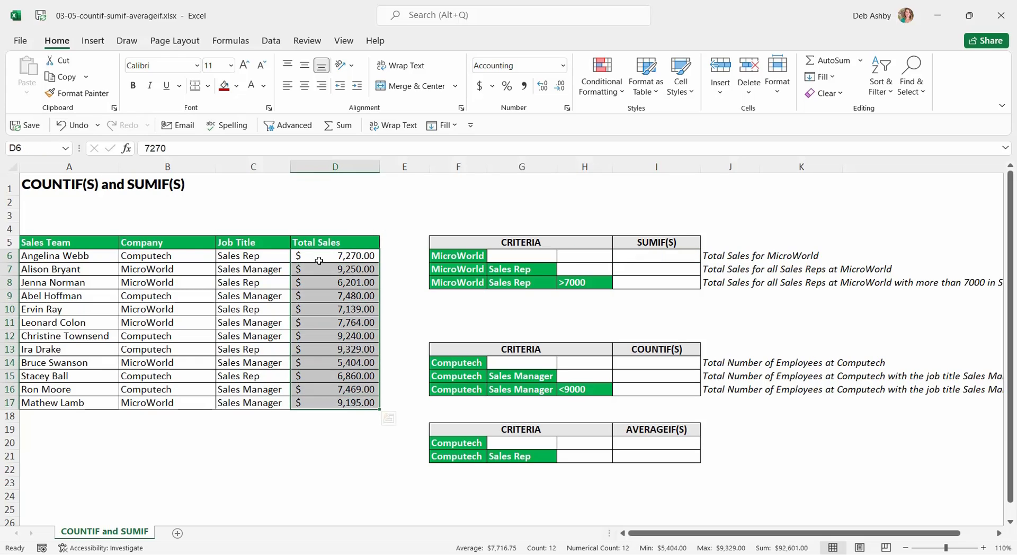
drag(155, 273, 154, 322)
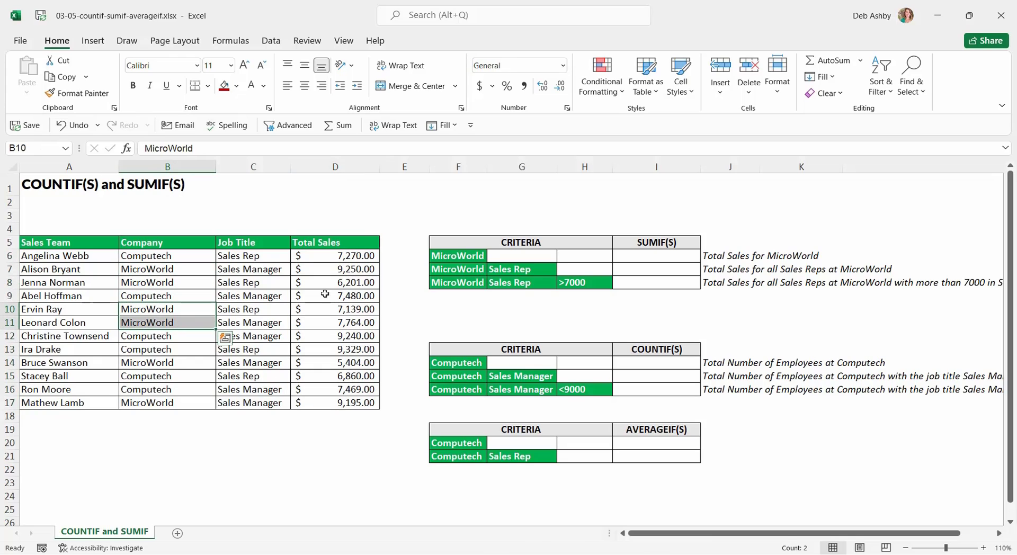
click(342, 272)
click(344, 282)
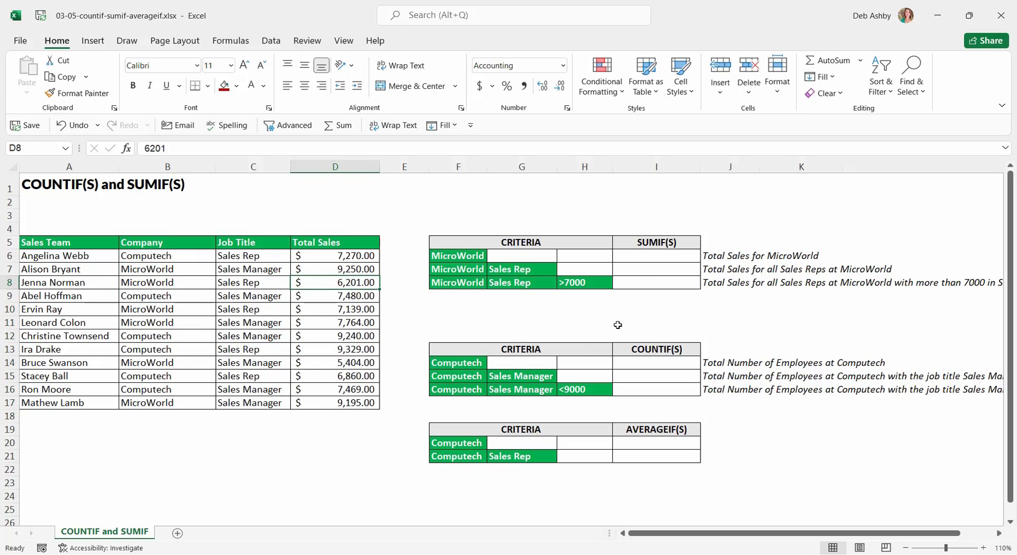
click(660, 256)
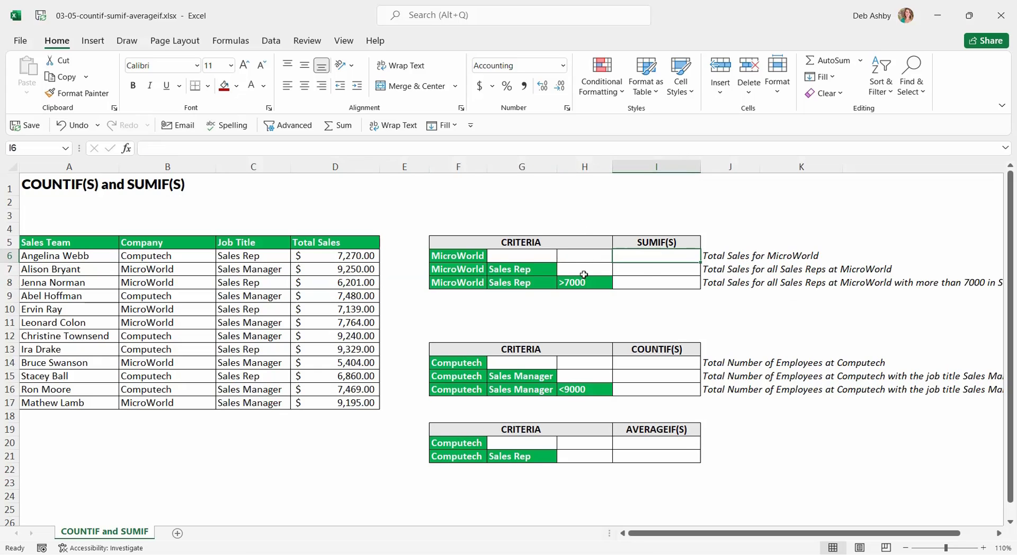
click(450, 256)
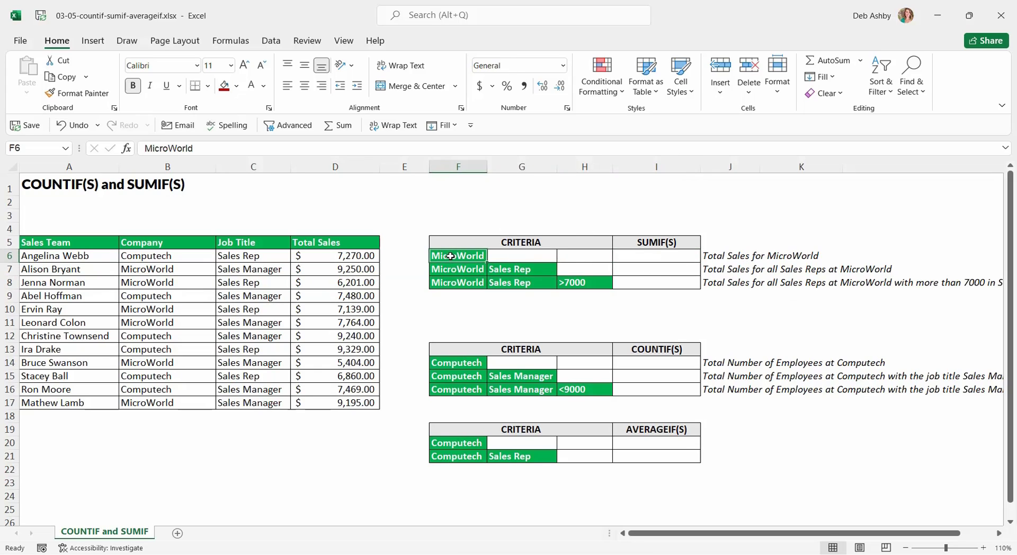
click(633, 255)
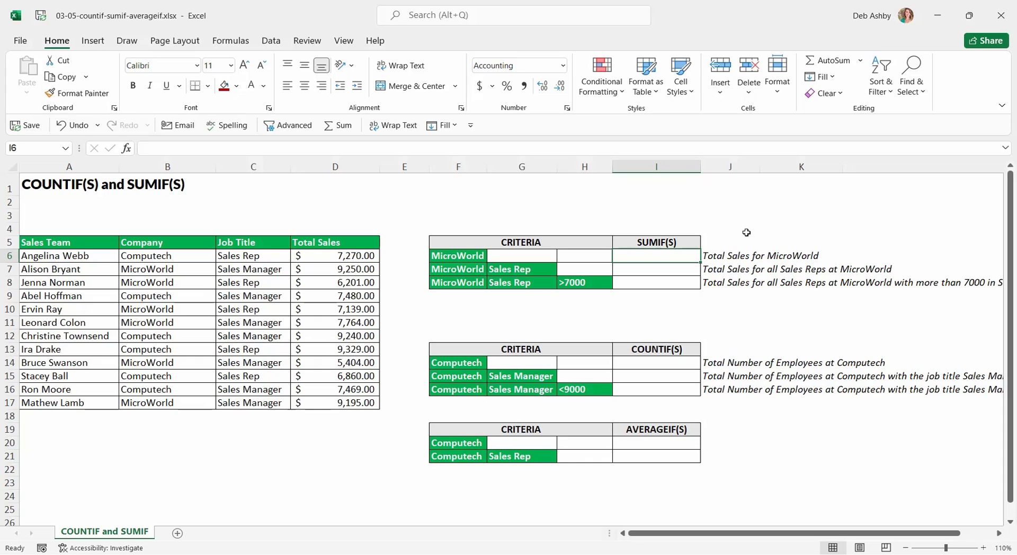
text(=)
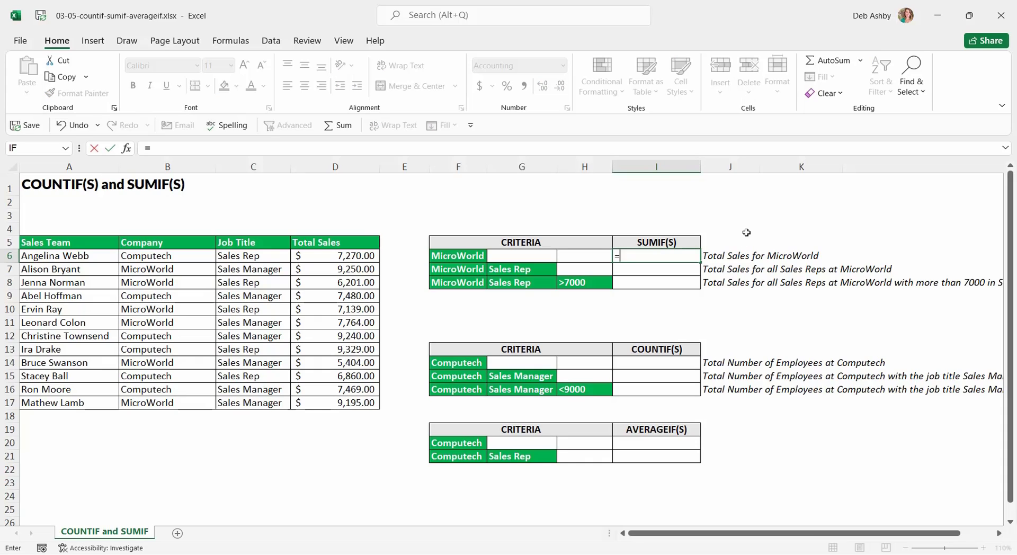
text(SUMI)
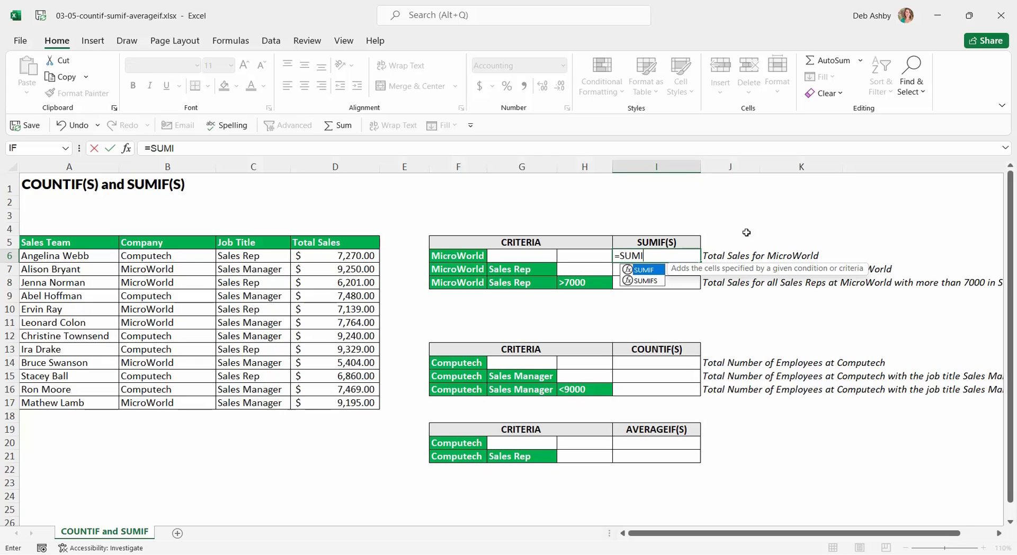
text(F()
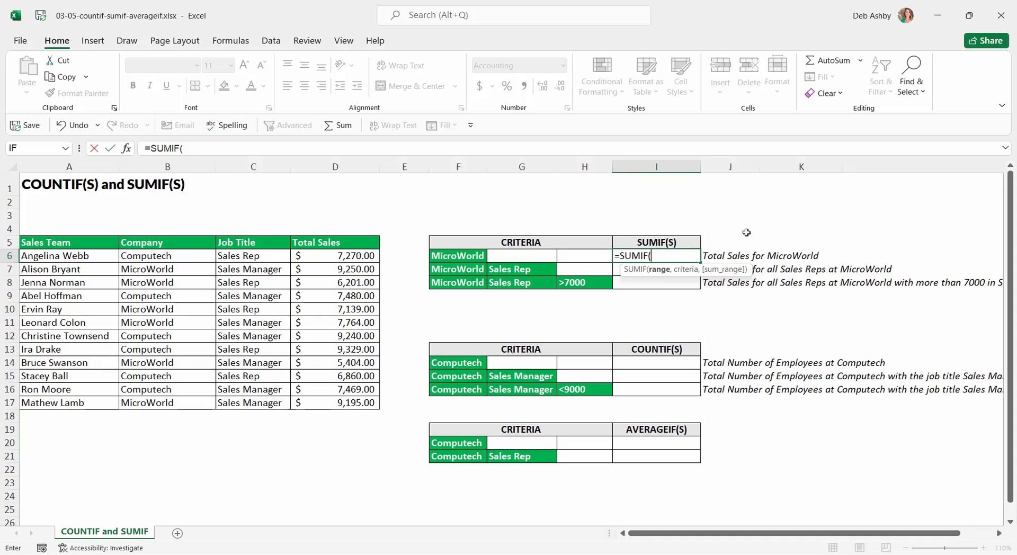
Step: Give the SUMIF range B6:B17 and criterion F6, discarding a mistyped 'MicorWorld' criterion
click(169, 257)
drag(168, 282, 168, 405)
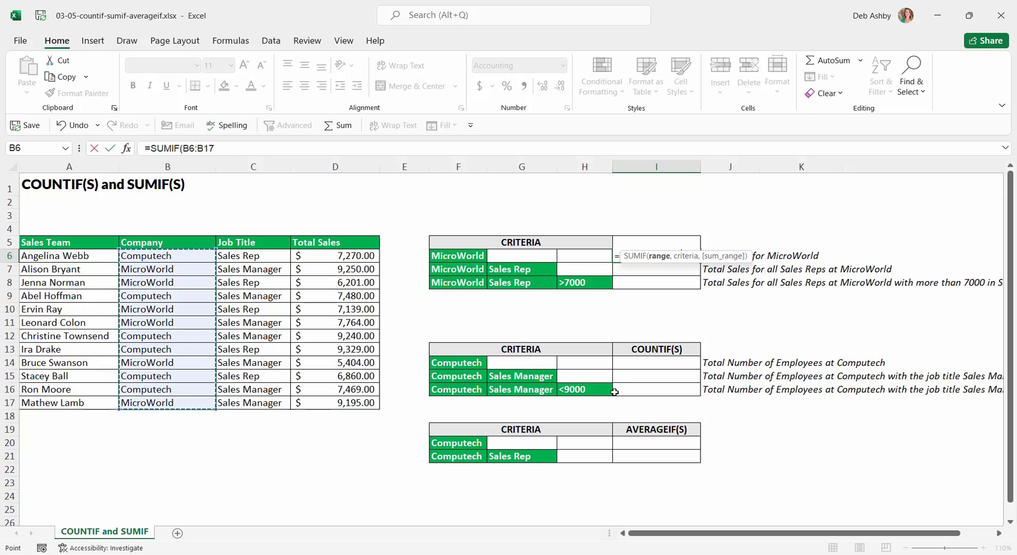
text(,)
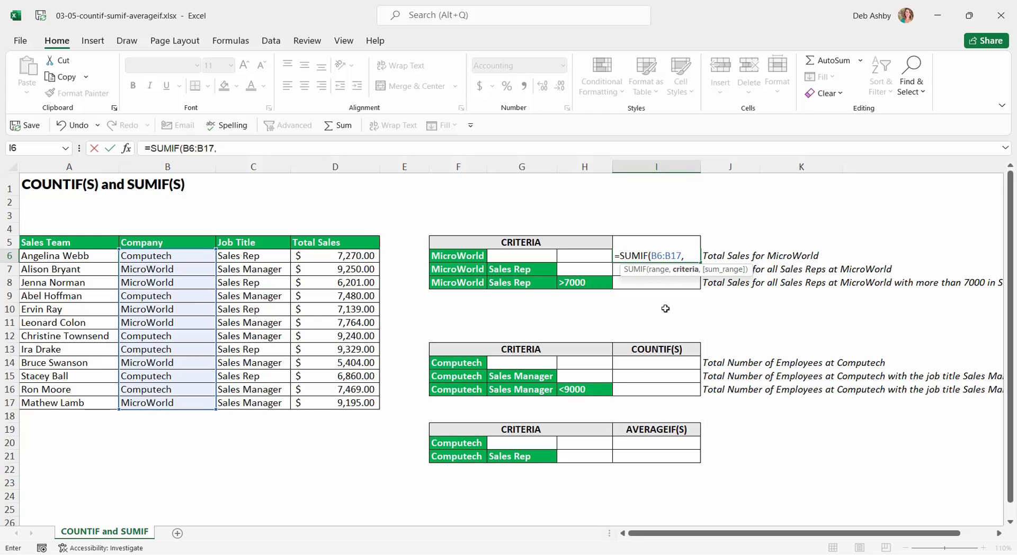
click(468, 257)
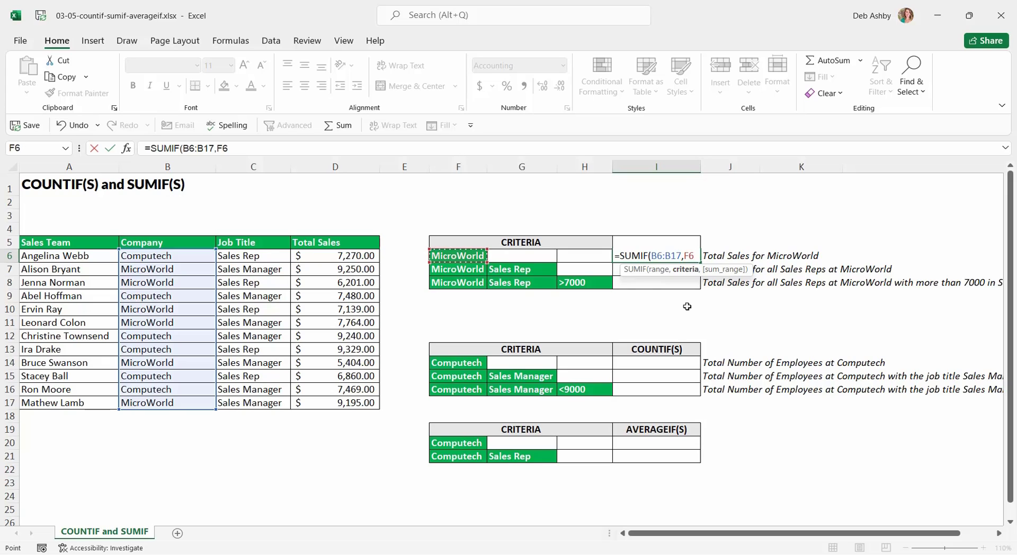
key(BackSpace)
key(BackSpace)
text(Mic)
key(BackSpace)
key(BackSpace)
key(BackSpace)
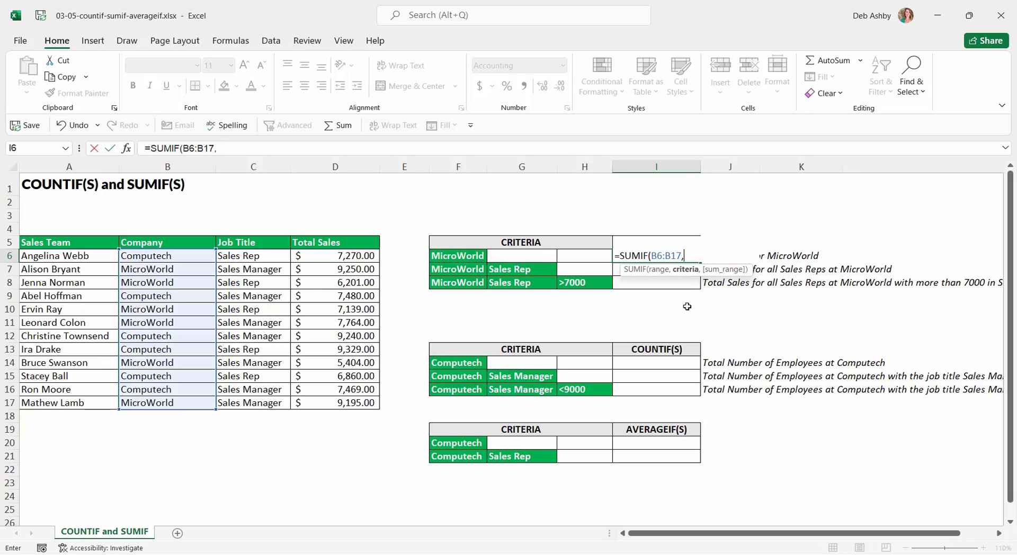
text("MicorWorld)
key(BackSpace)
key(BackSpace)
key(BackSpace)
key(BackSpace)
key(BackSpace)
key(BackSpace)
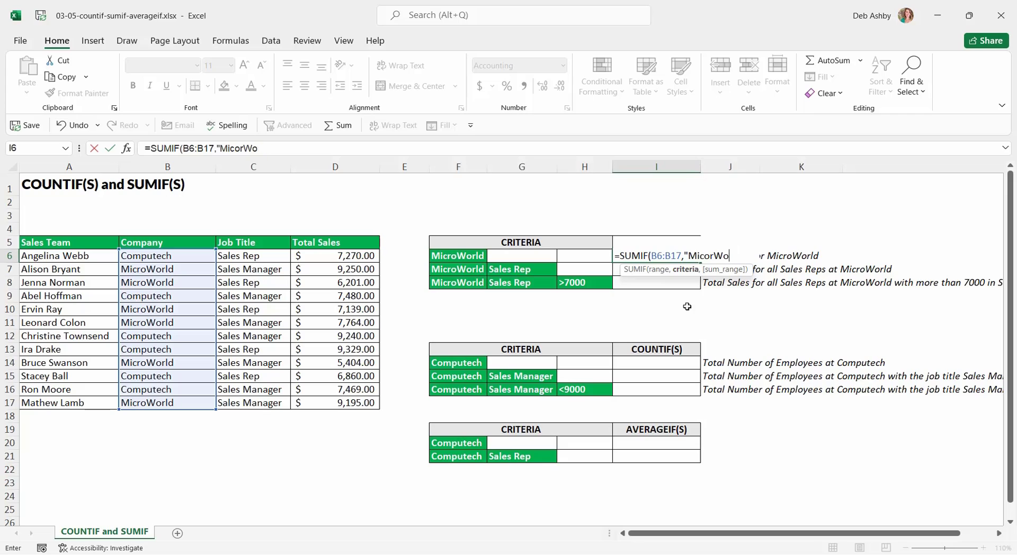
key(BackSpace)
key(BackSpace)
key(Left)
key(Left)
key(Left)
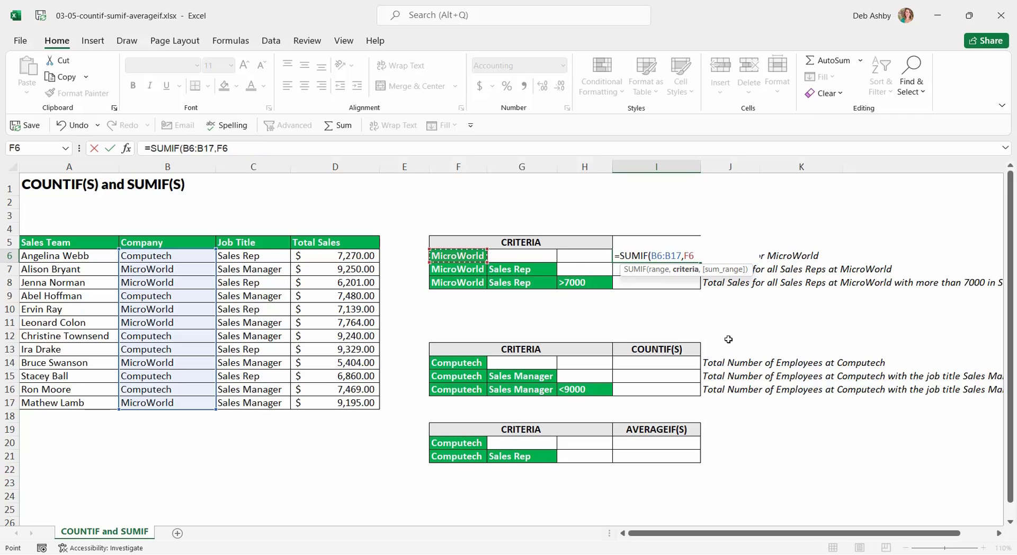
text(,)
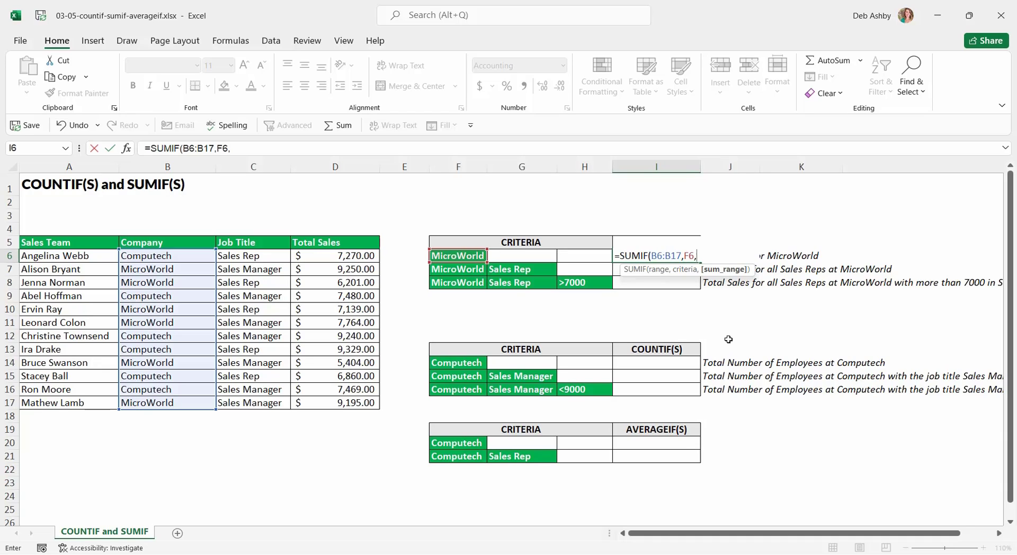
Step: Add D6:D17 as the sum range to give MicroWorld's total of $44,953.00
drag(347, 256, 336, 403)
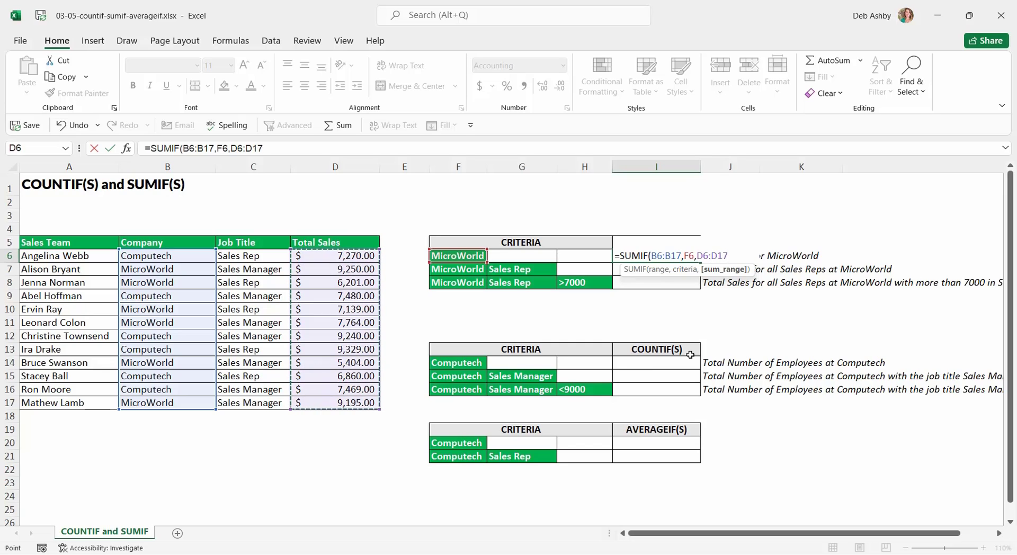
text())
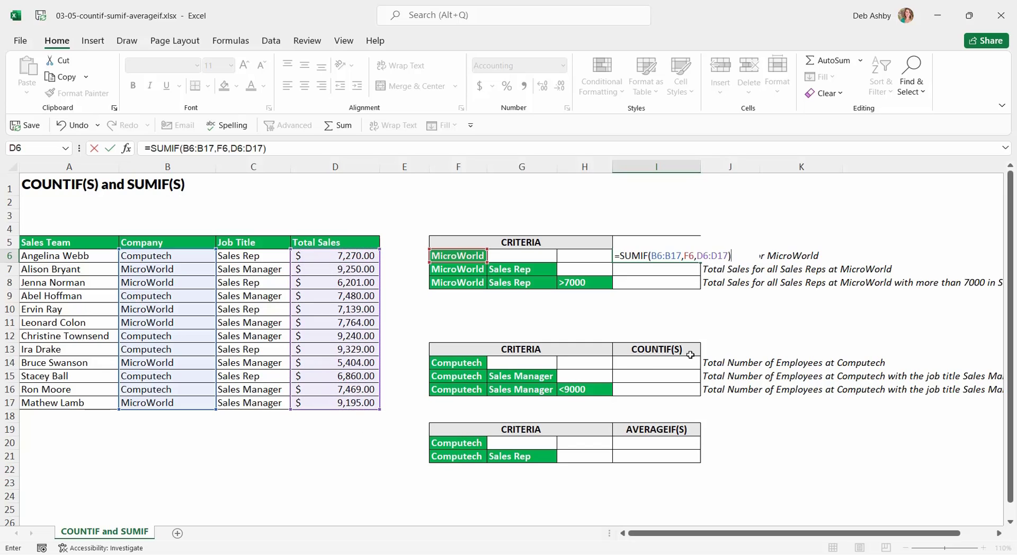
key(Return)
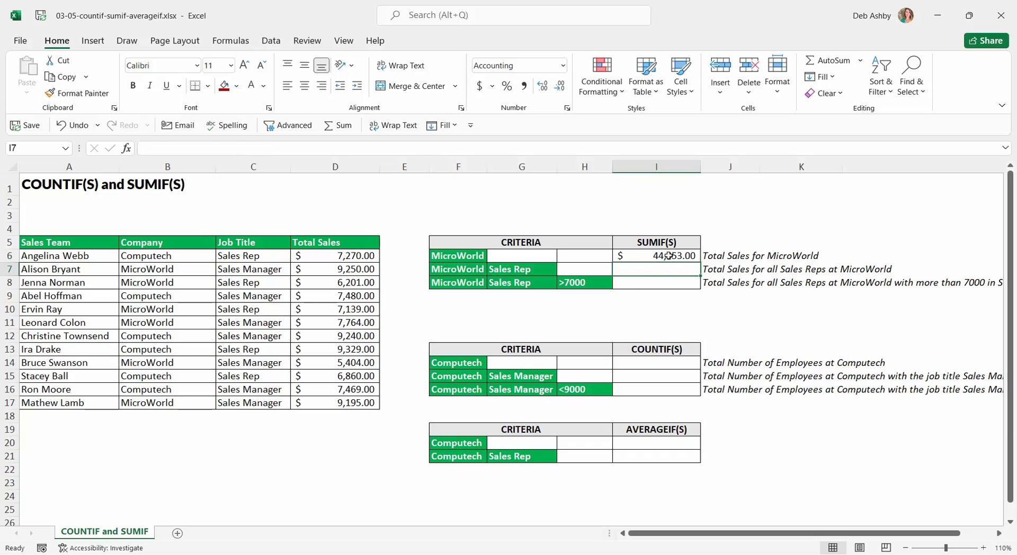
click(669, 255)
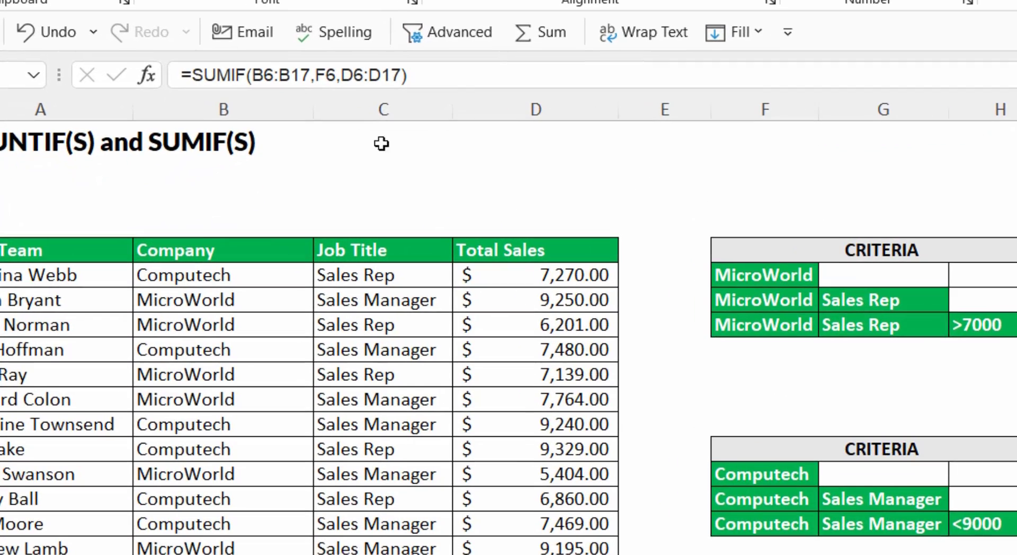
click(283, 102)
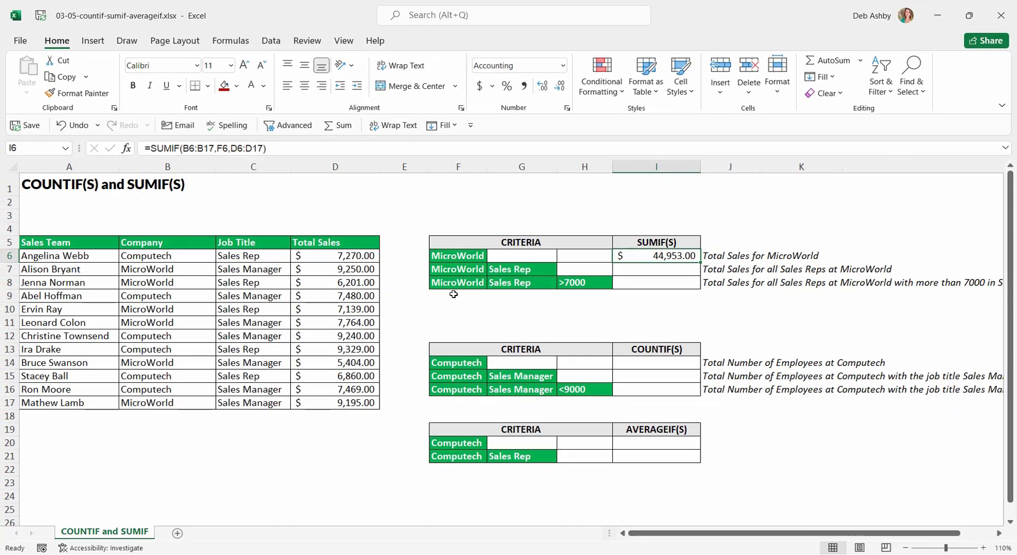
click(466, 255)
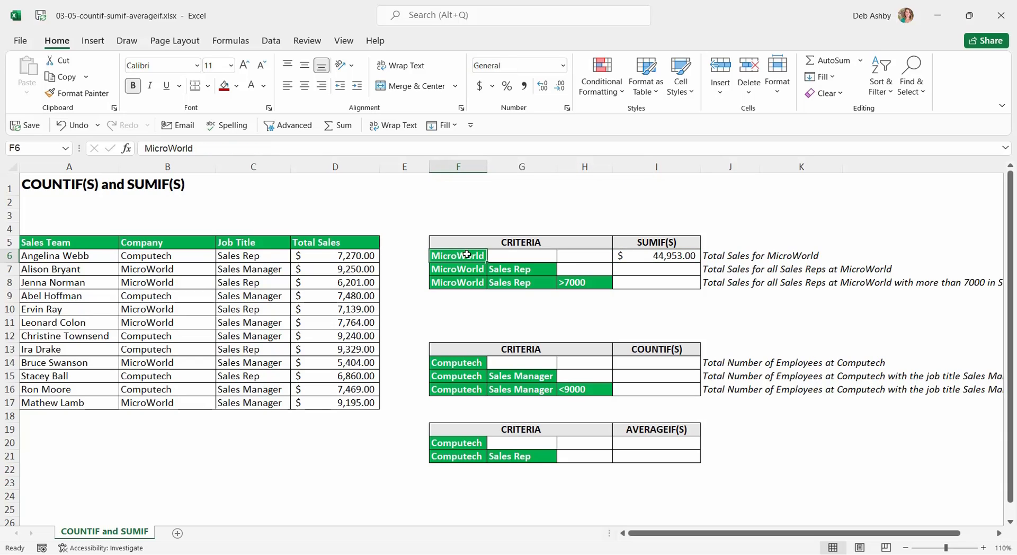
click(659, 362)
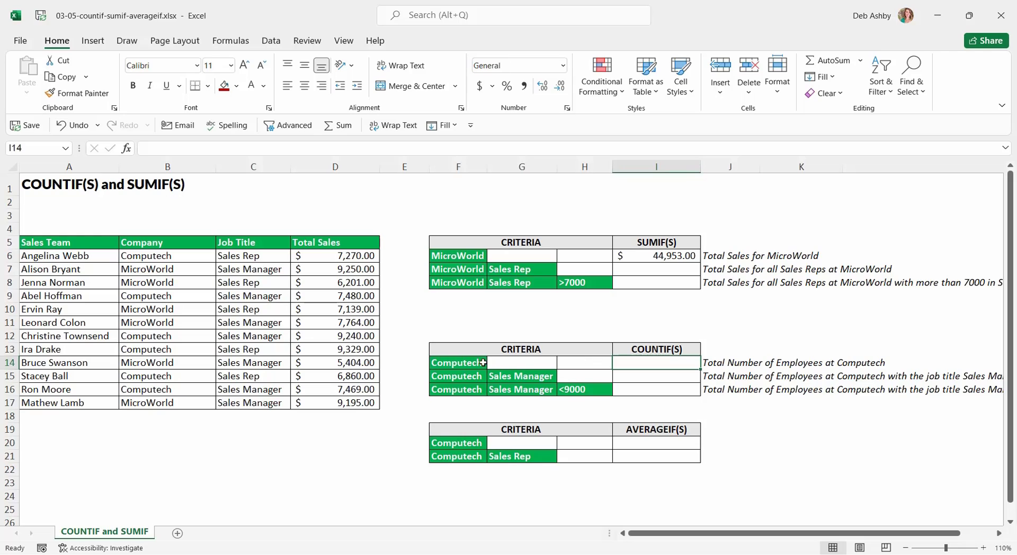
click(465, 362)
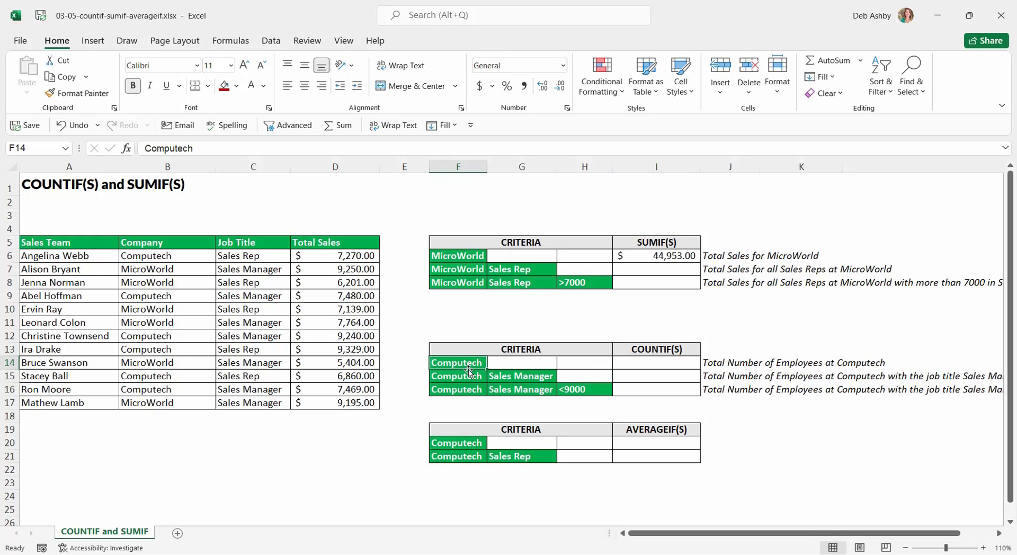
click(664, 366)
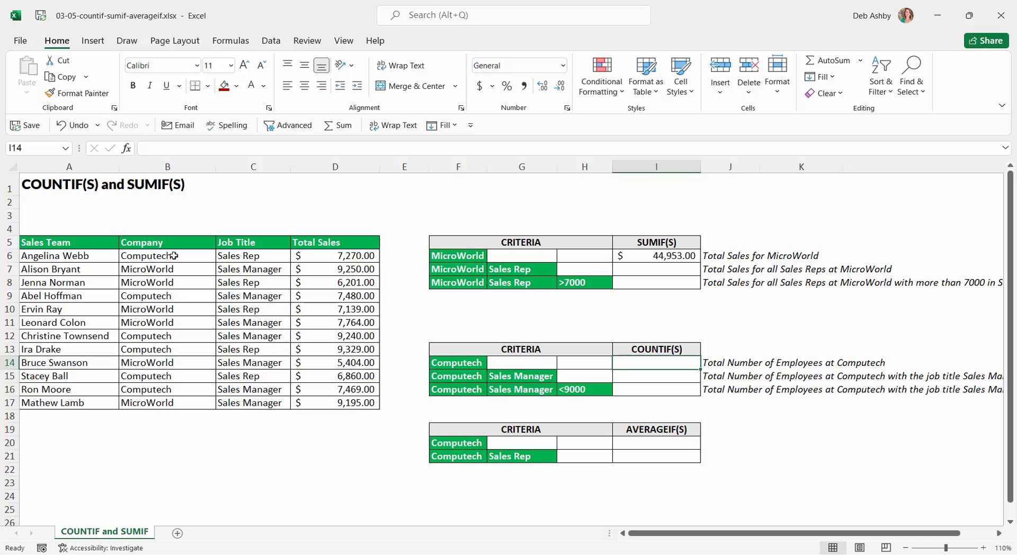
drag(173, 256, 178, 400)
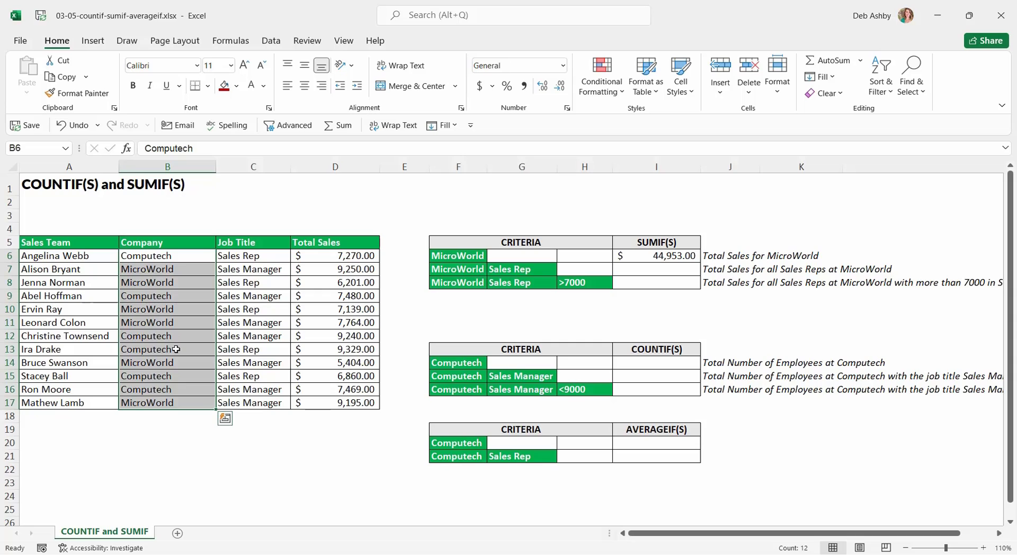
click(621, 361)
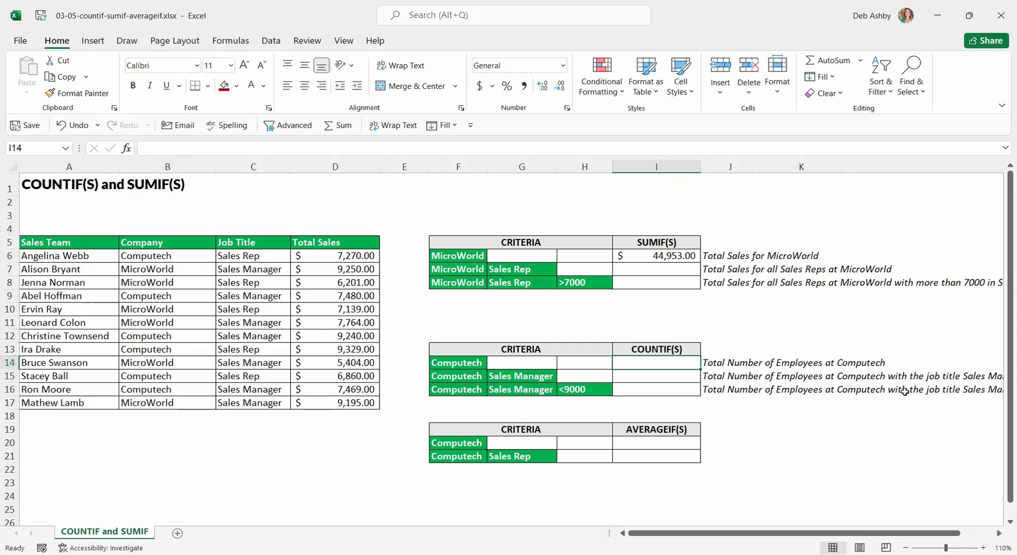
Step: Enter =COUNTIF(B6:B17,F14) in I14 to count the 6 Computech employees
text(=COUNTIF)
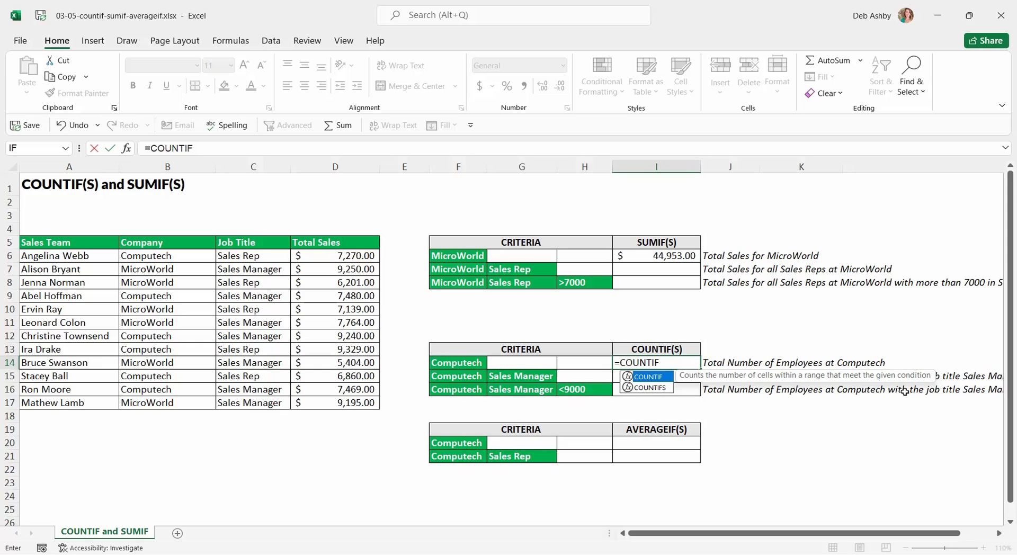
text(()
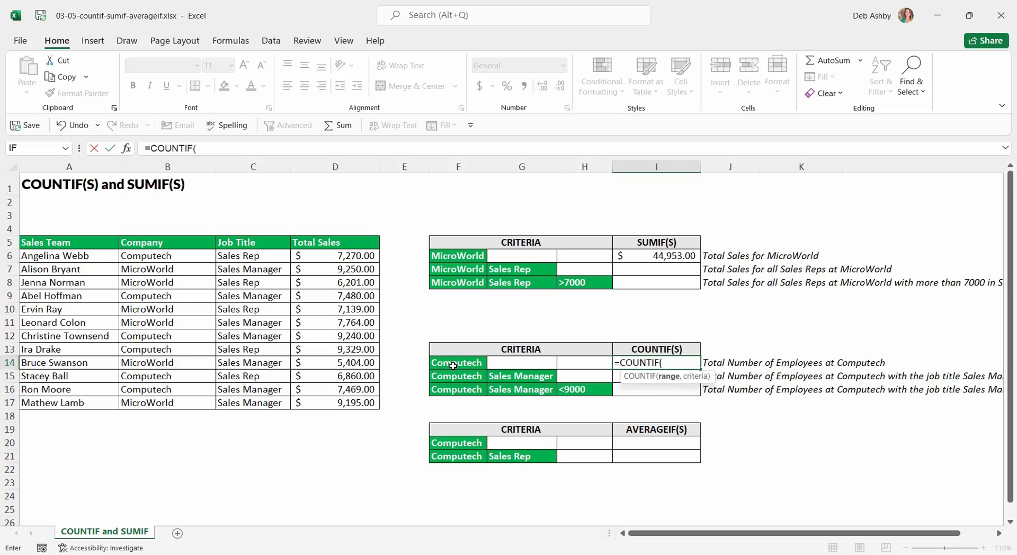
drag(181, 257, 194, 402)
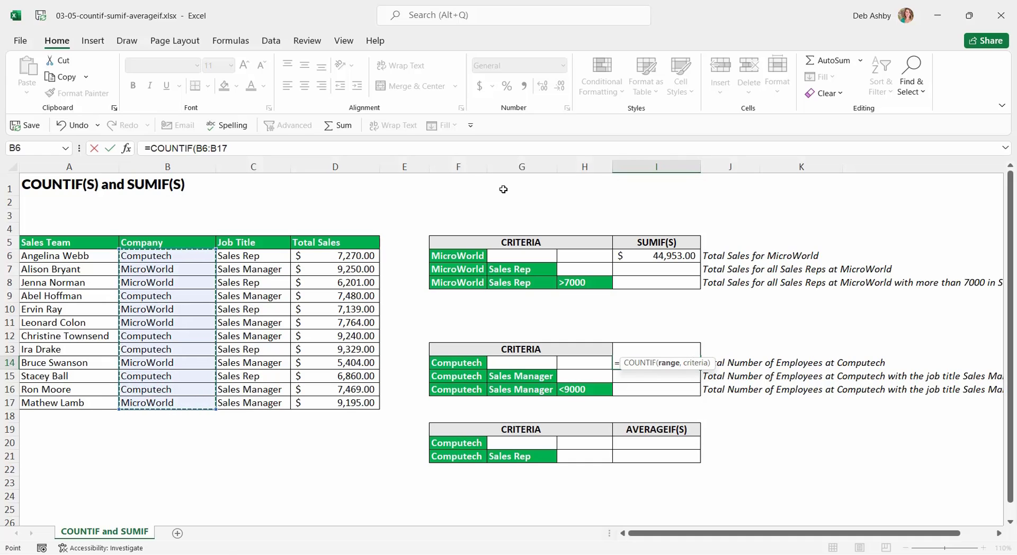
text(,)
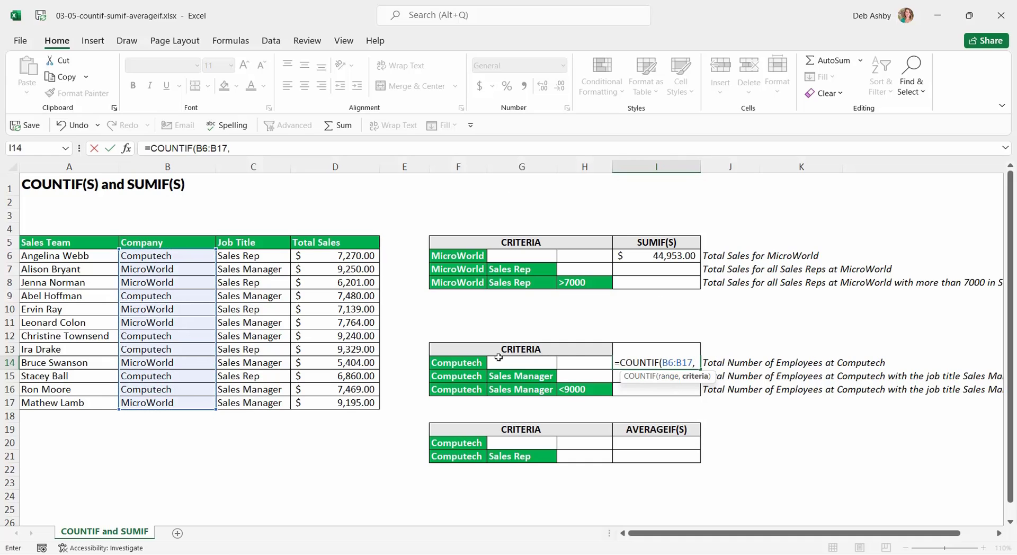
click(462, 363)
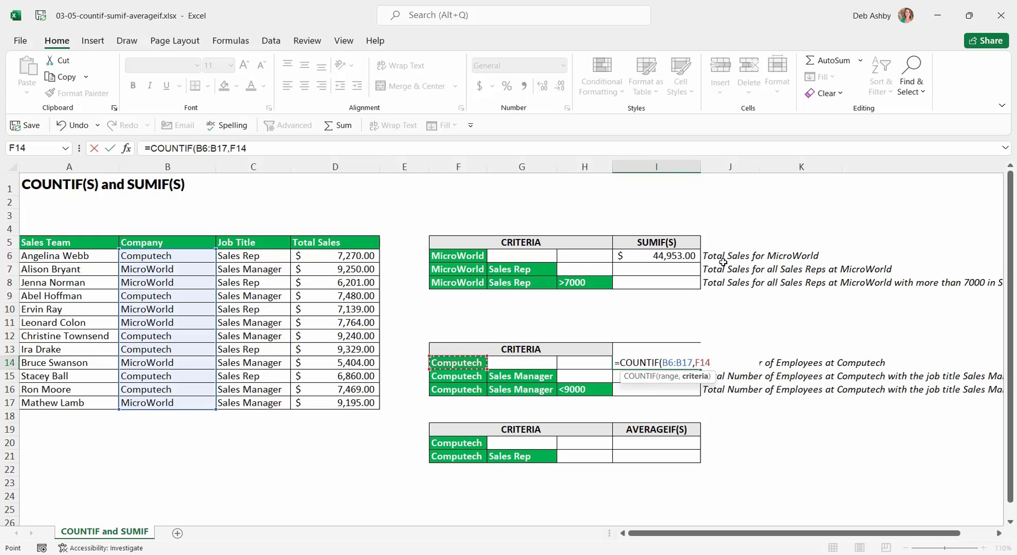
text())
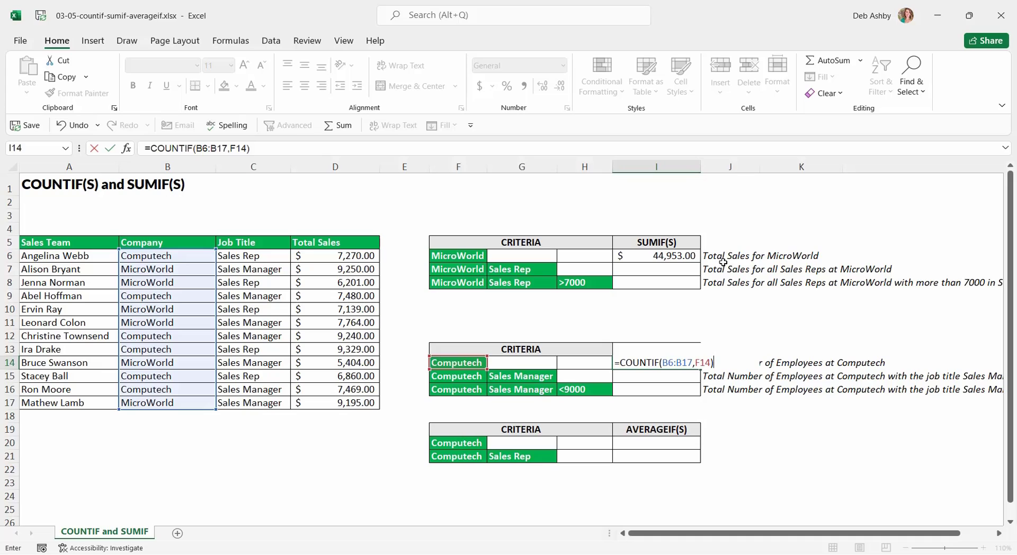
key(Return)
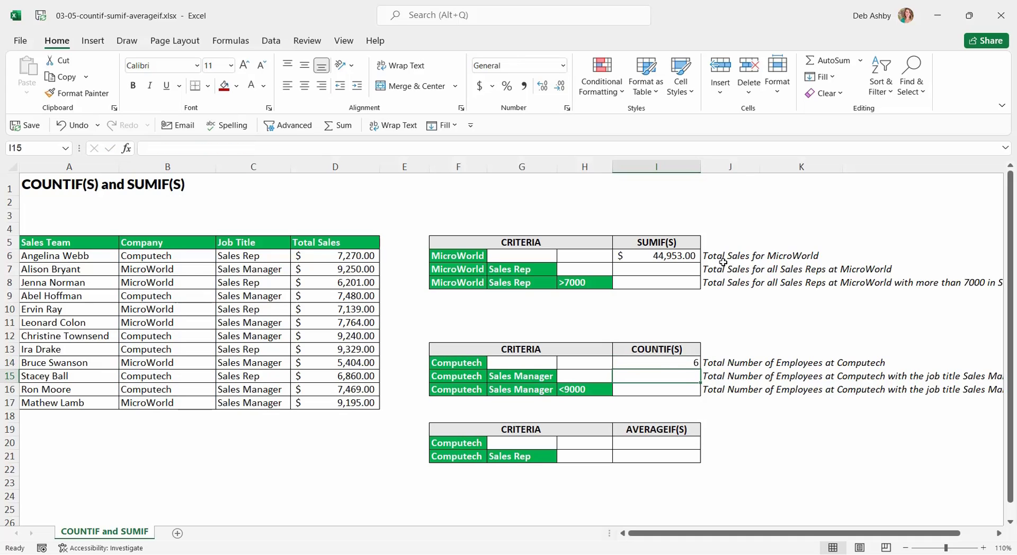
click(657, 362)
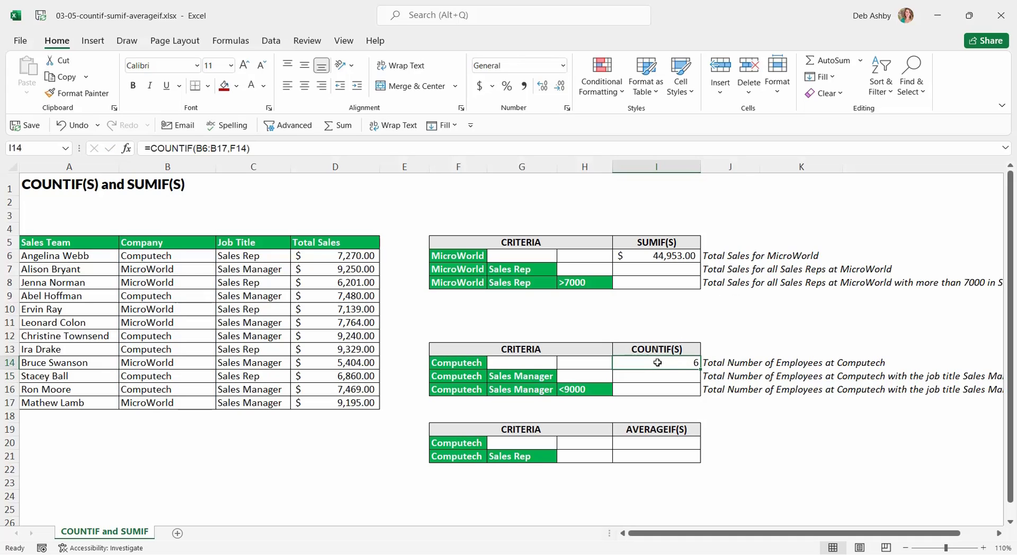
Step: Select the six Computech cells in column B and list the status-bar statistics, confirming Count 6
click(178, 257)
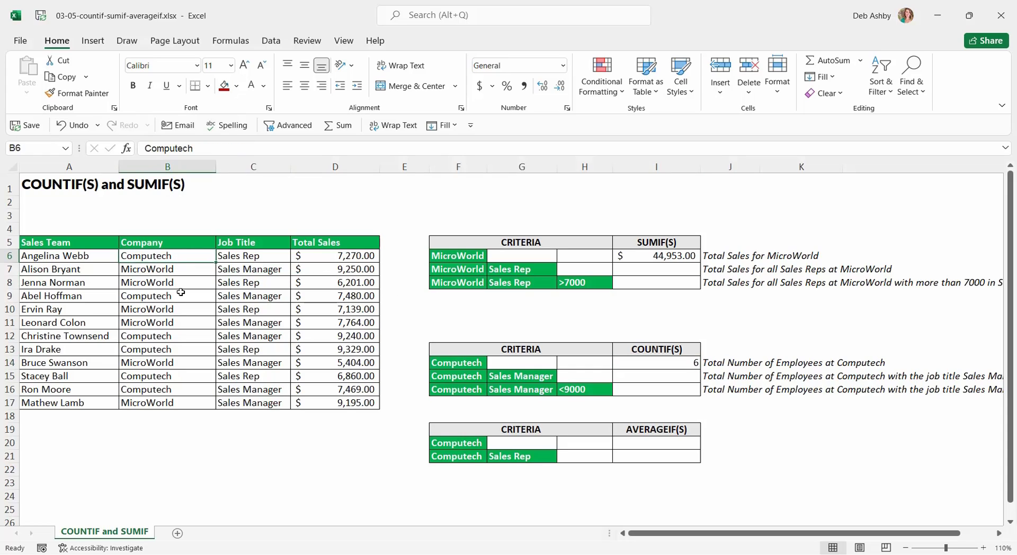
ctrl+click(181, 295)
ctrl+click(177, 336)
ctrl+click(177, 349)
ctrl+click(170, 381)
ctrl+click(171, 392)
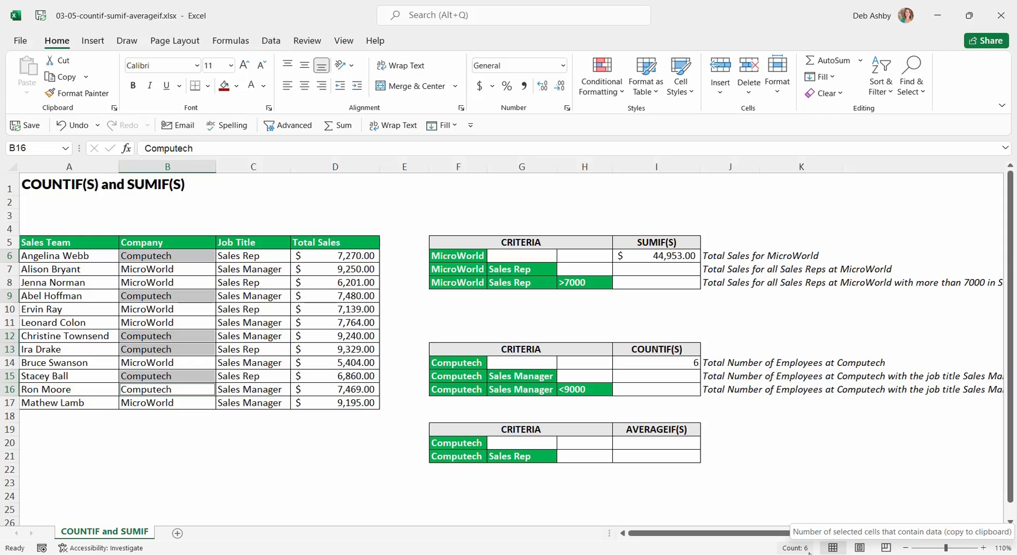
right_click(558, 551)
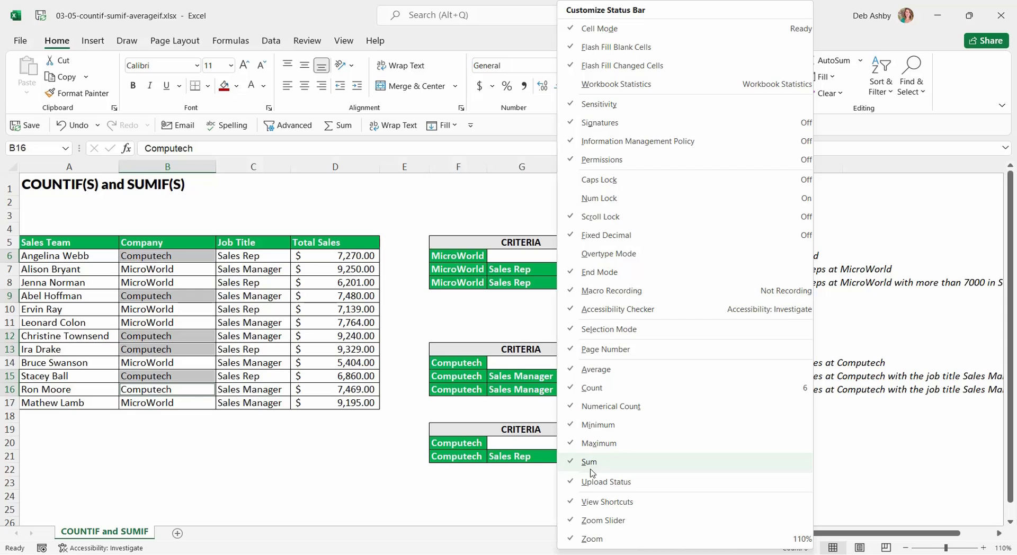
Step: Close the status-bar menu and check D6:D17: Sum $92,601.00, Average $7,716.75, Count 12
click(369, 457)
click(349, 335)
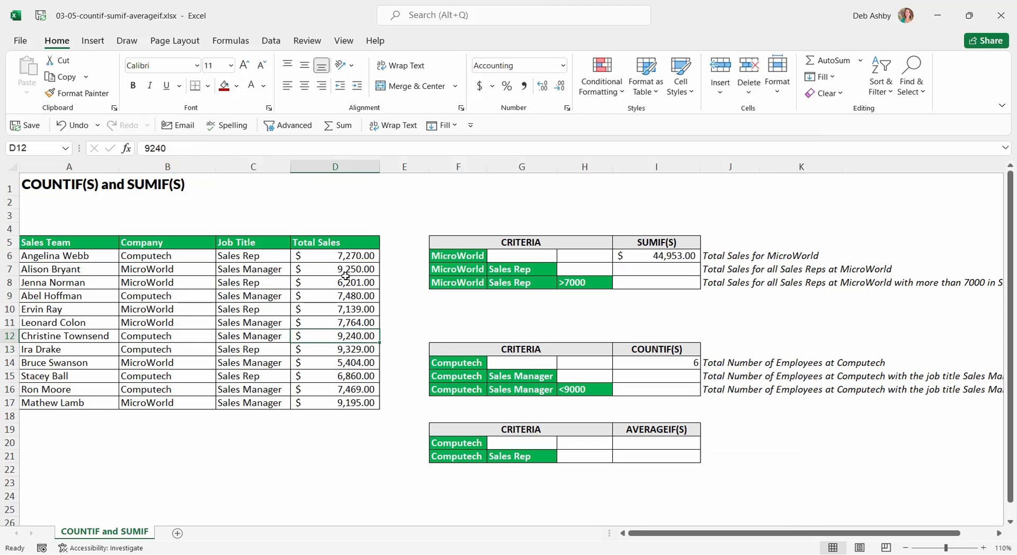
drag(345, 254, 339, 403)
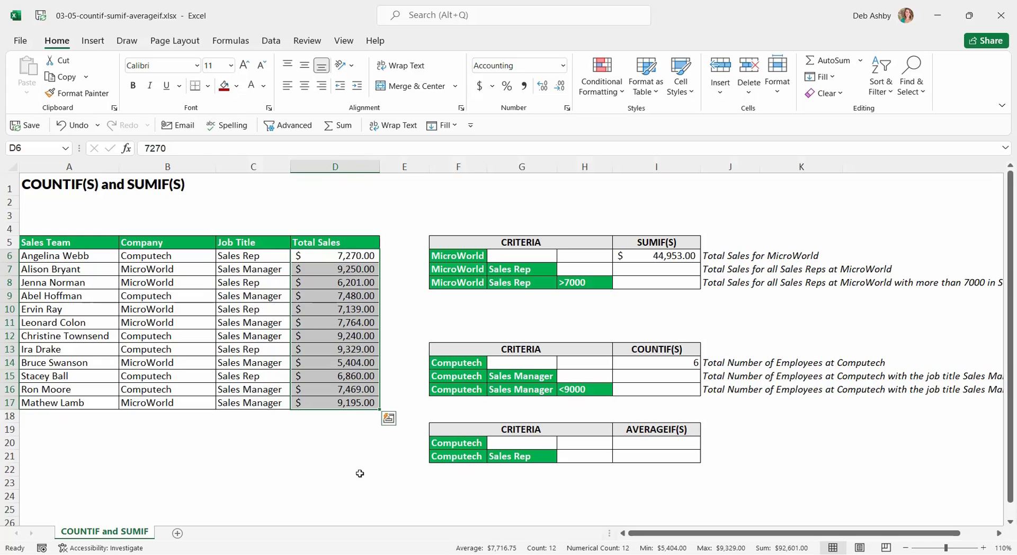
click(637, 444)
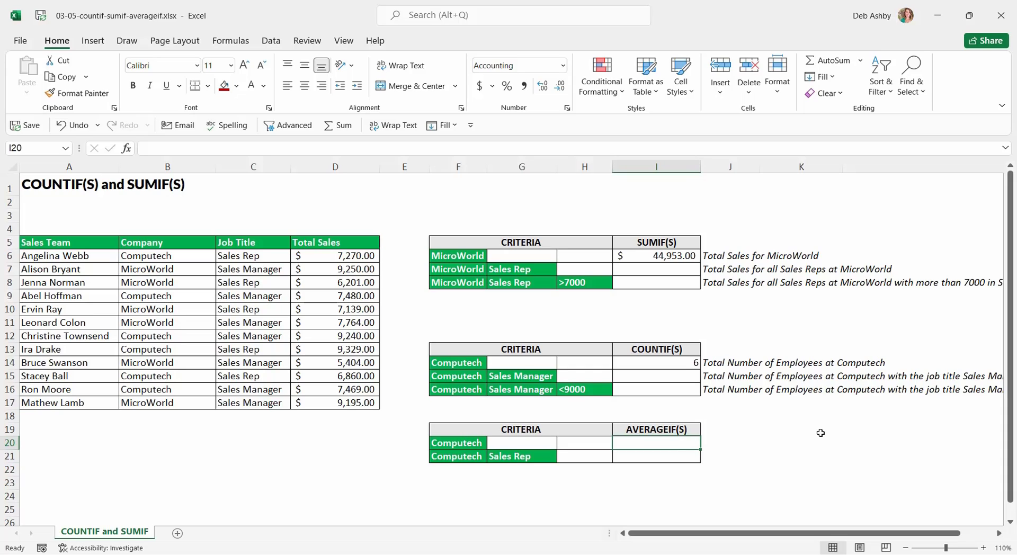
Step: Enter =AVERAGEIF(B6:B17,F20,D6:D17) in I20, averaging Computech's sales at $7,941.33
text(=)
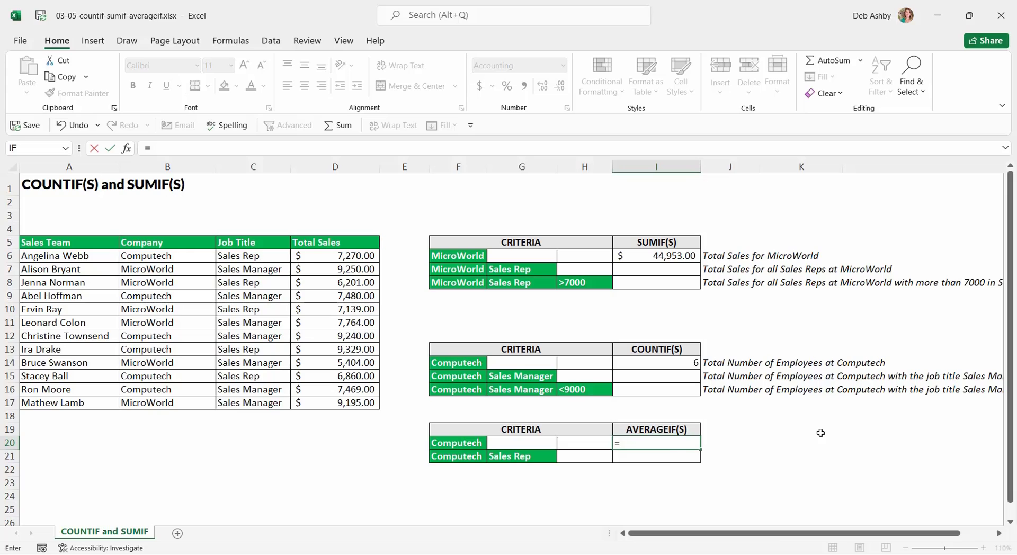
text(AVERA)
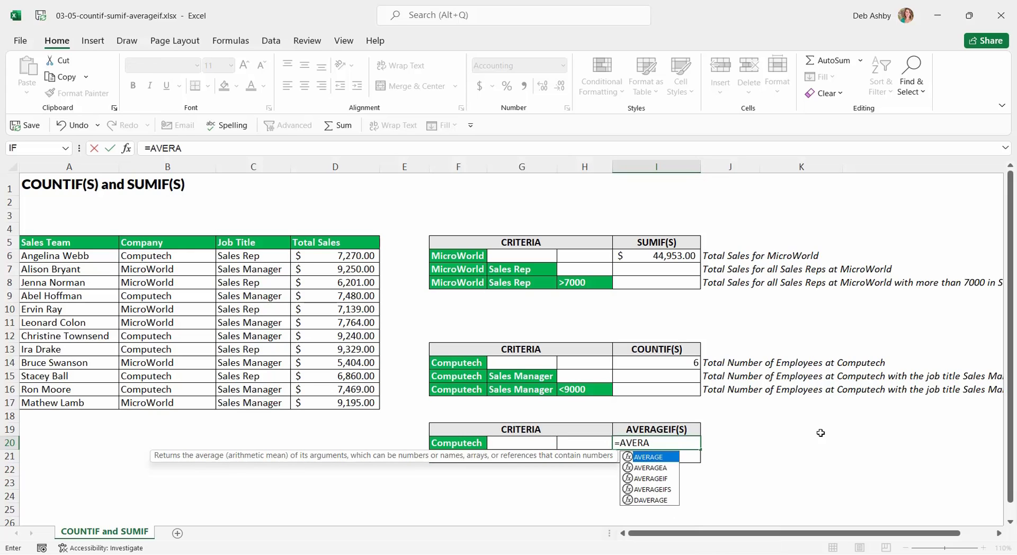
text(GEIF)
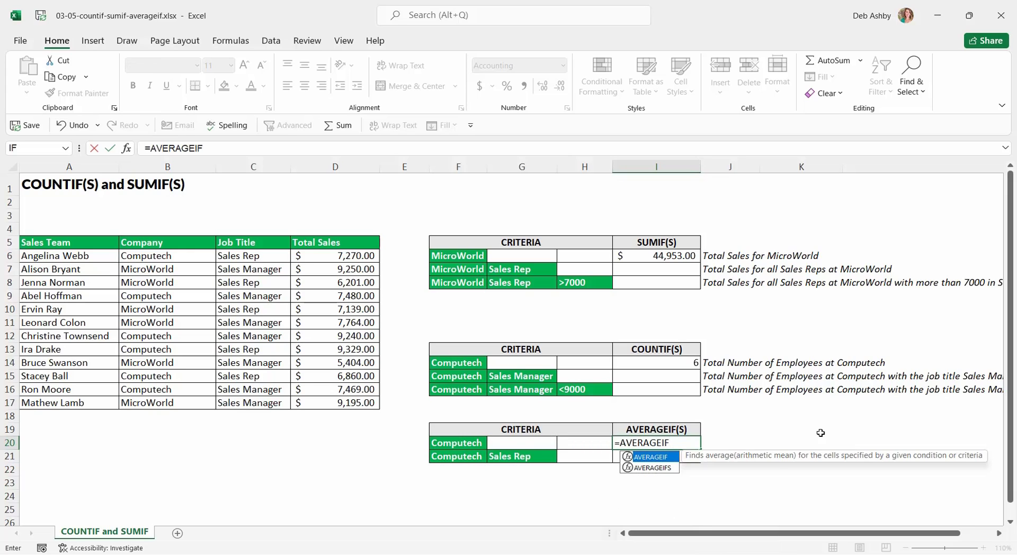
text(()
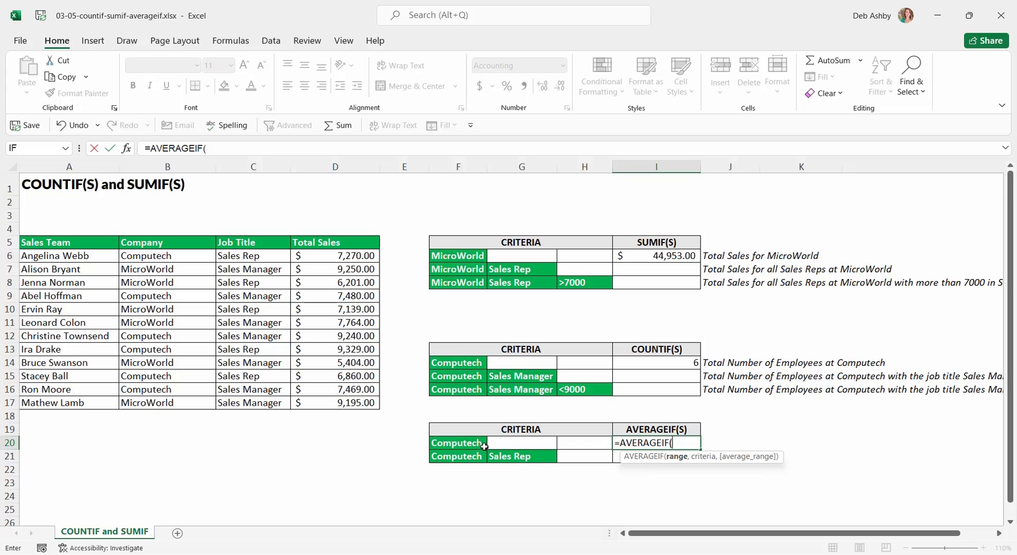
drag(183, 256, 204, 404)
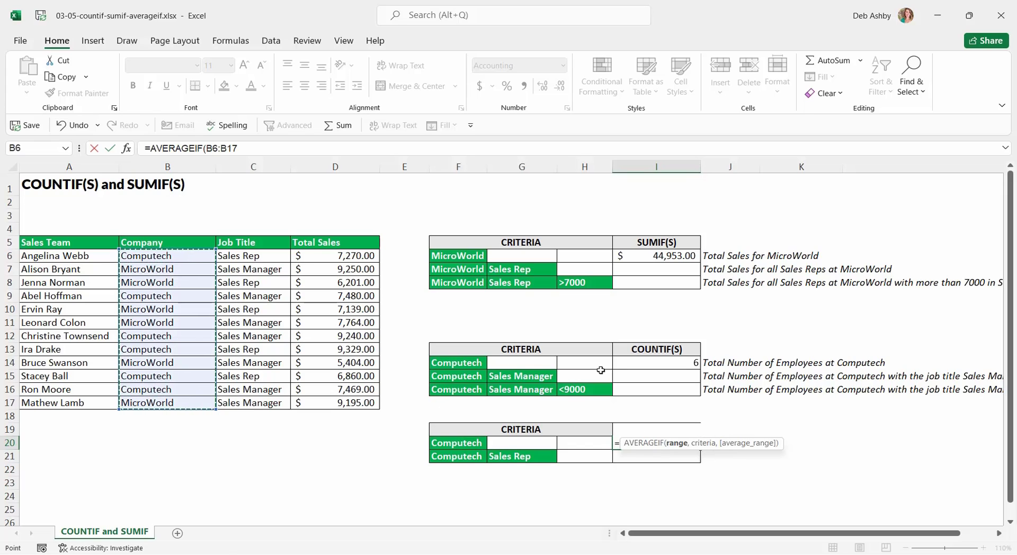
text(,)
click(468, 444)
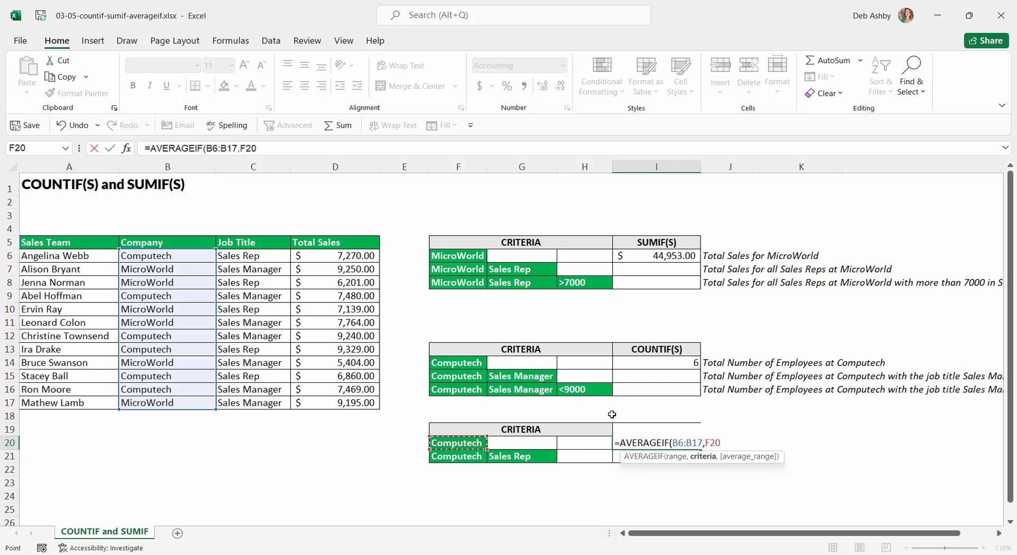
text(,)
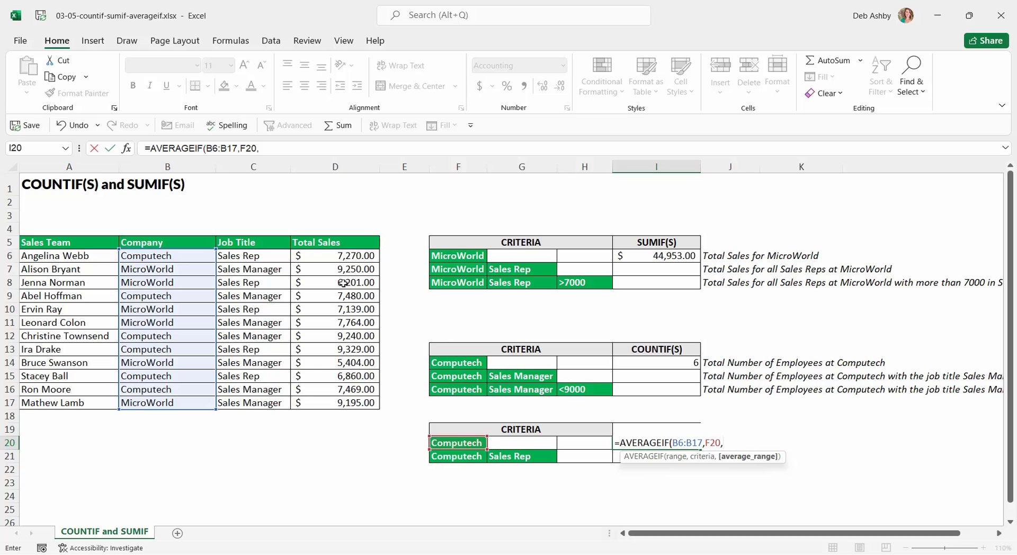
drag(333, 256, 339, 403)
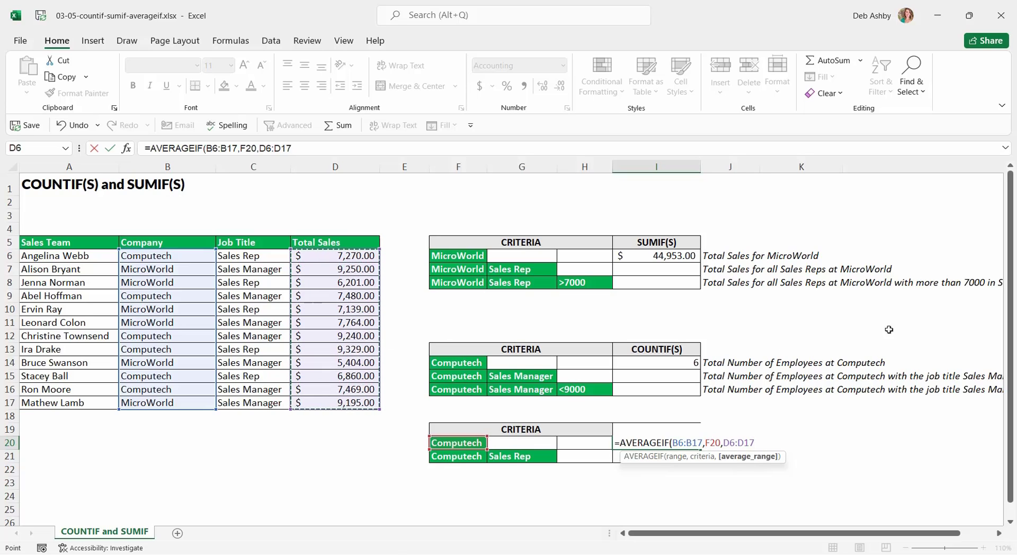
text())
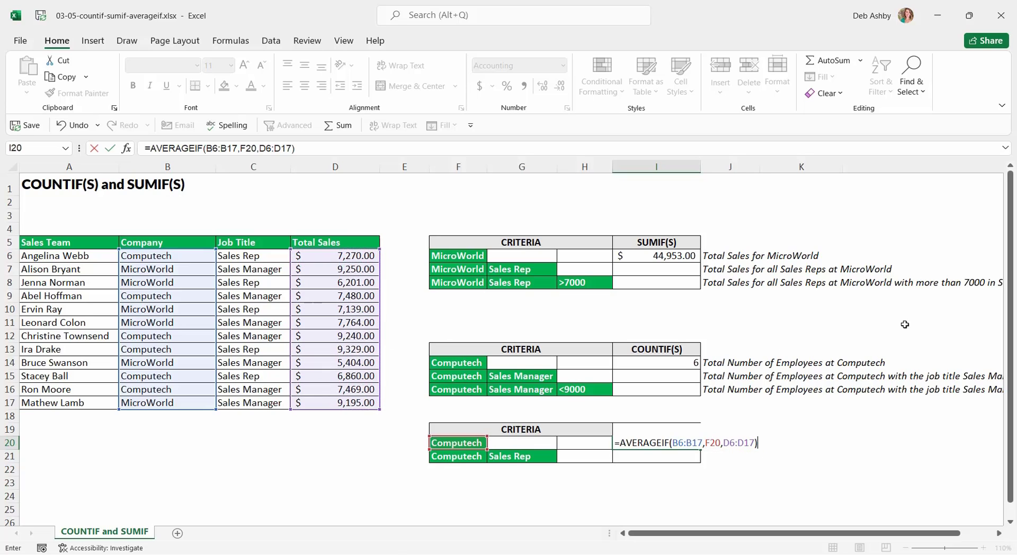
key(Return)
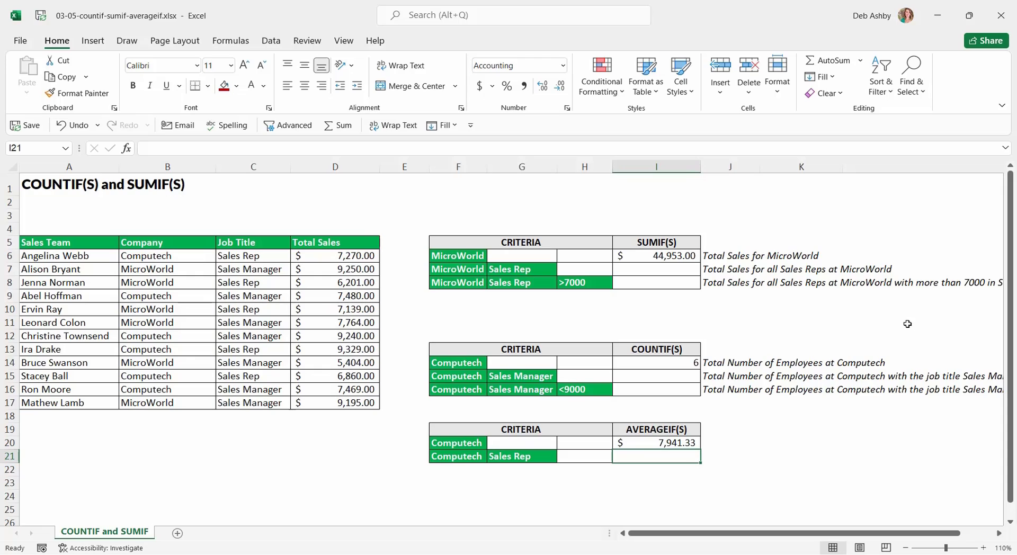
click(683, 443)
click(799, 429)
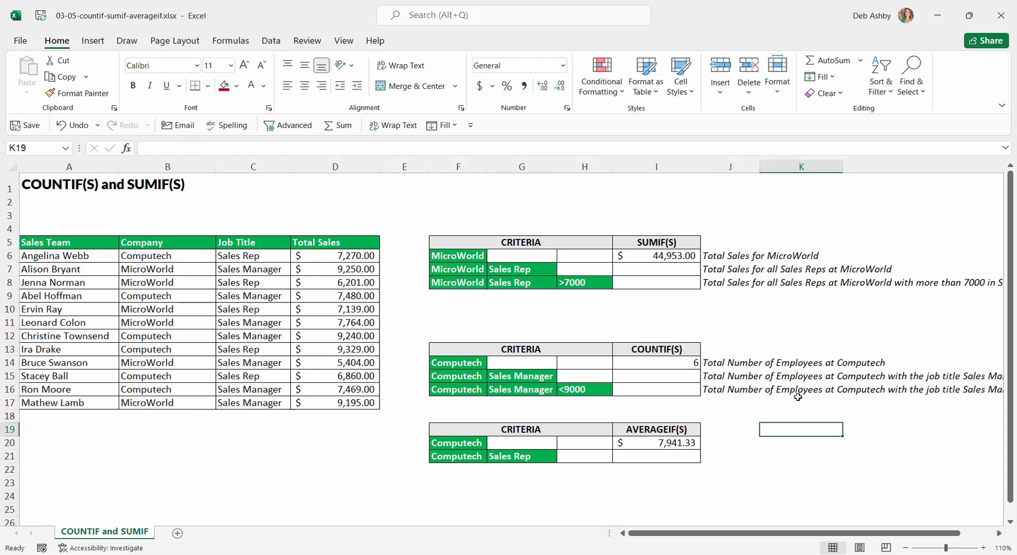